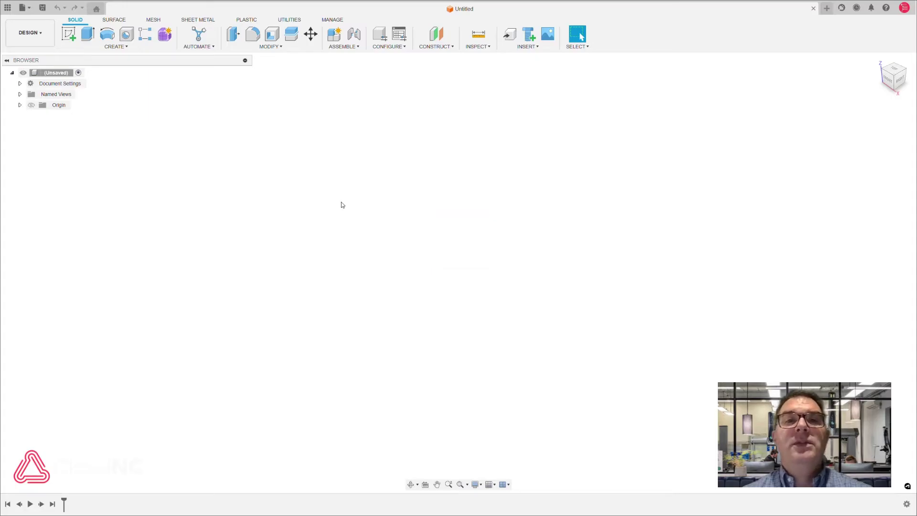
# Switch to the Manufacture workspace and bring up the CAM Assist add-in options.
pyautogui.click(28, 33)
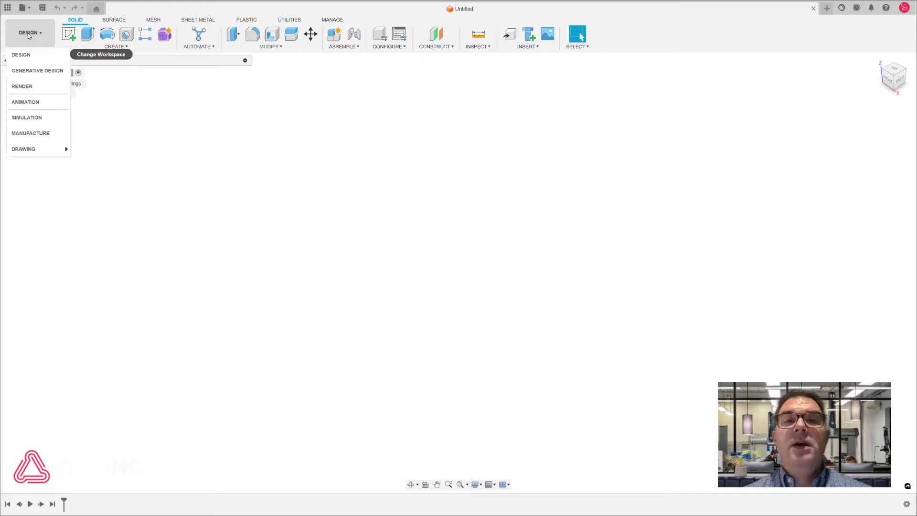
pyautogui.click(31, 133)
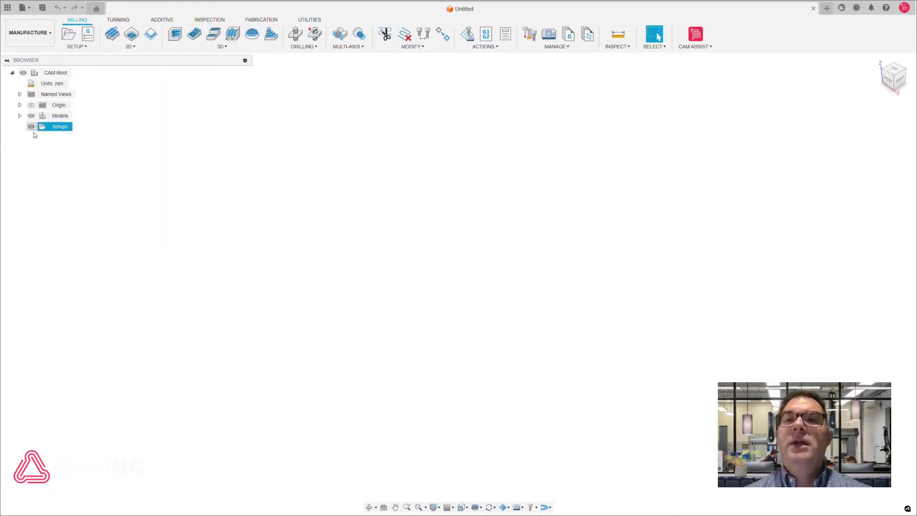
pyautogui.click(699, 47)
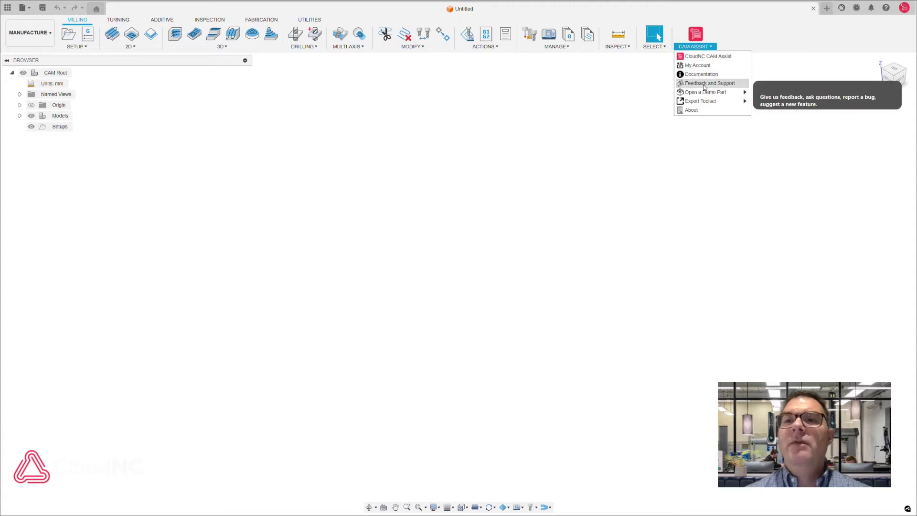
# Open the Demo 1 part and orbit to view the vise side-on, then isometric.
pyautogui.moveTo(734, 95)
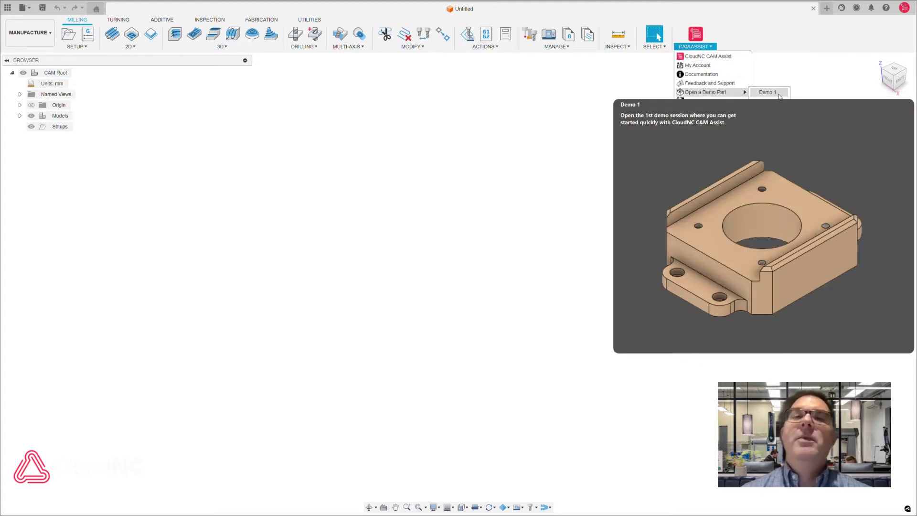
pyautogui.click(780, 95)
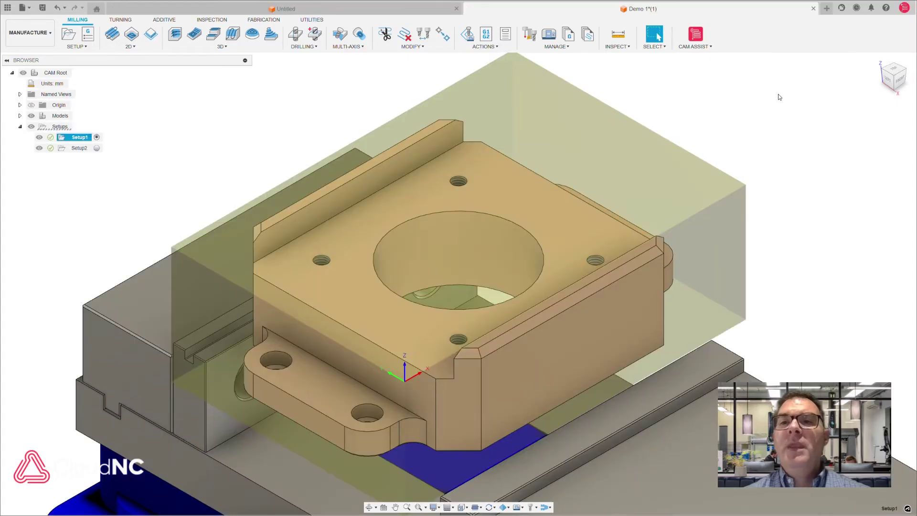
pyautogui.scroll(-5, 742, 193)
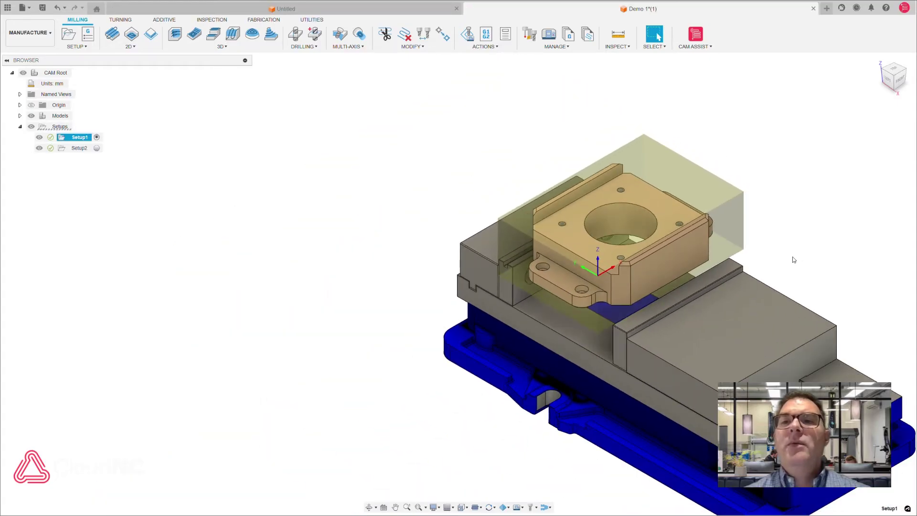
pyautogui.keyDown('shift'); pyautogui.moveTo(792, 258); pyautogui.dragTo(462, 201, button='middle'); pyautogui.keyUp('shift')
pyautogui.keyDown('shift'); pyautogui.moveTo(363, 189); pyautogui.dragTo(377, 172, button='middle'); pyautogui.keyUp('shift')
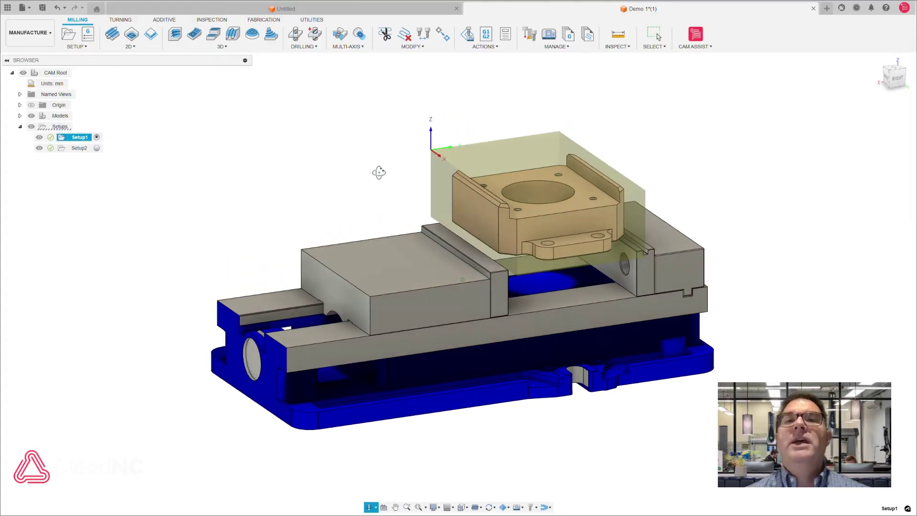
# Activate Setup2, then Setup1 again, to compare both machining setups.
pyautogui.click(97, 148)
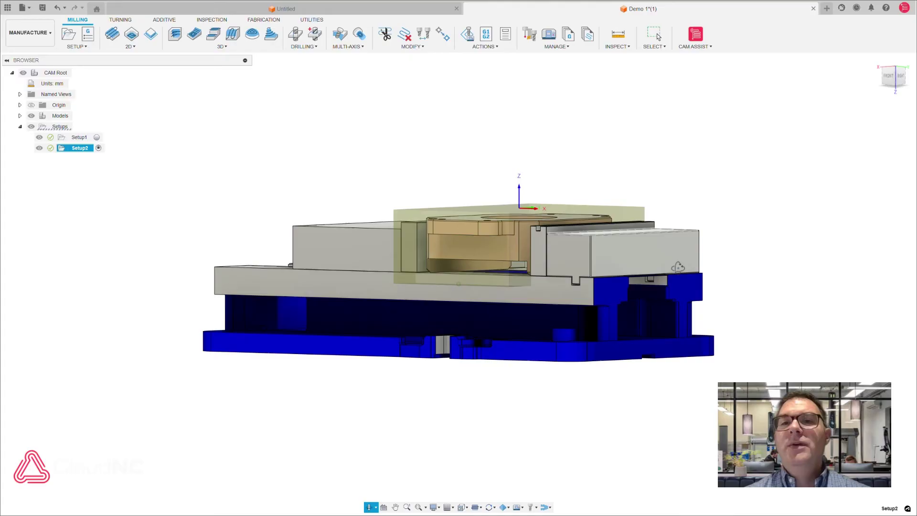
pyautogui.keyDown('shift'); pyautogui.moveTo(671, 298); pyautogui.dragTo(697, 282, button='middle'); pyautogui.keyUp('shift')
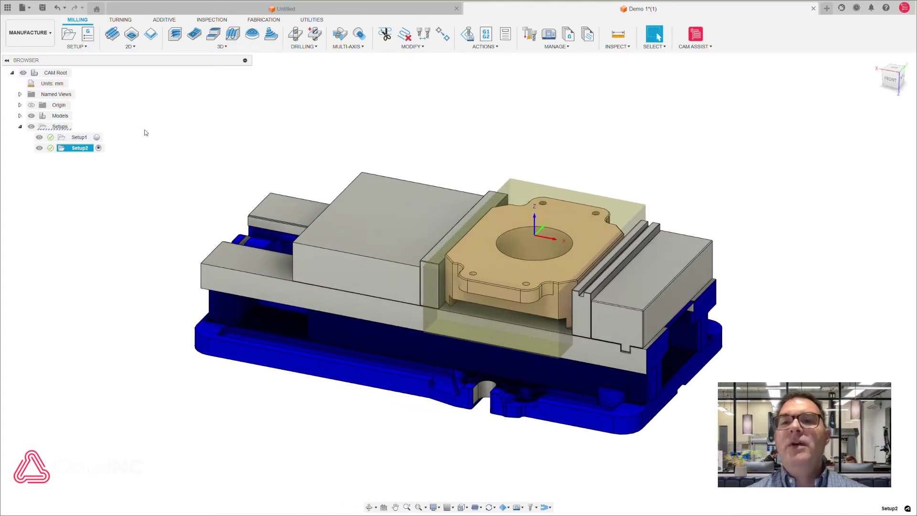
pyautogui.click(96, 137)
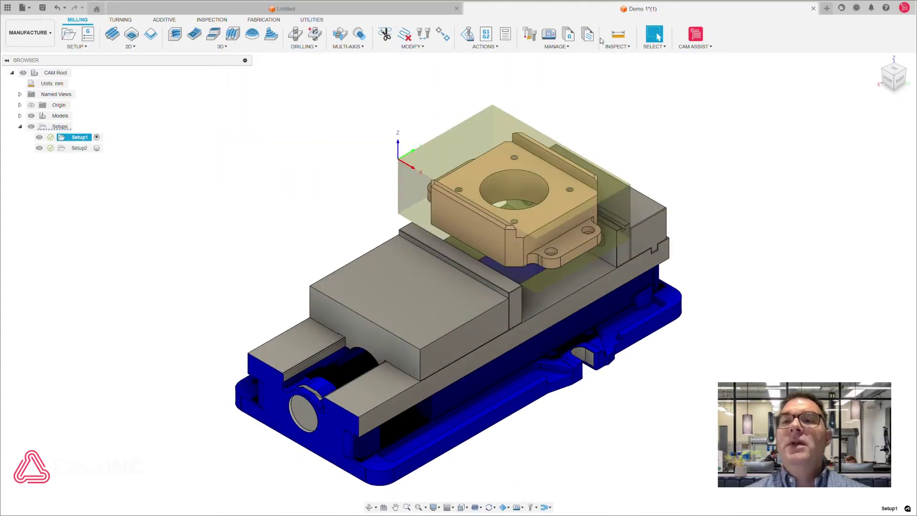
# Run CAM Assist on both setups with the [Built-in] CloudNC CAM Assist Sample Tools (Metric) library.
pyautogui.click(696, 35)
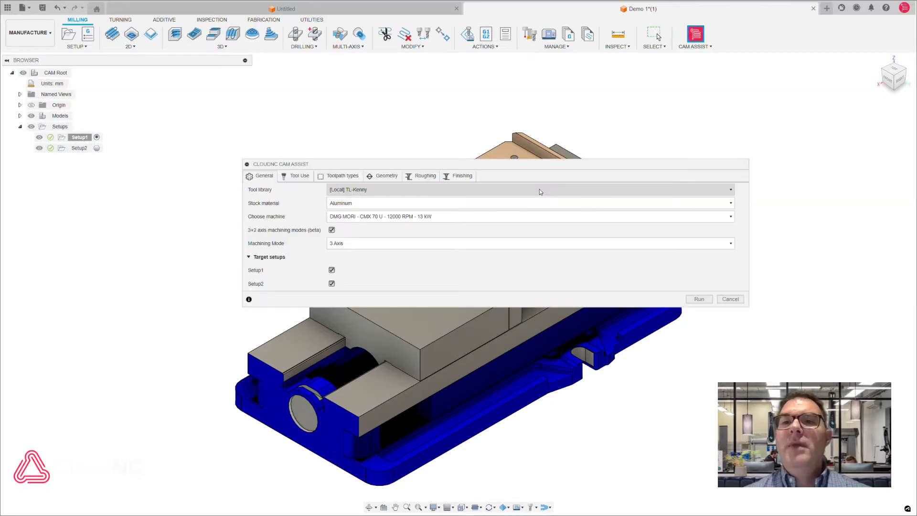
pyautogui.click(537, 189)
pyautogui.click(463, 207)
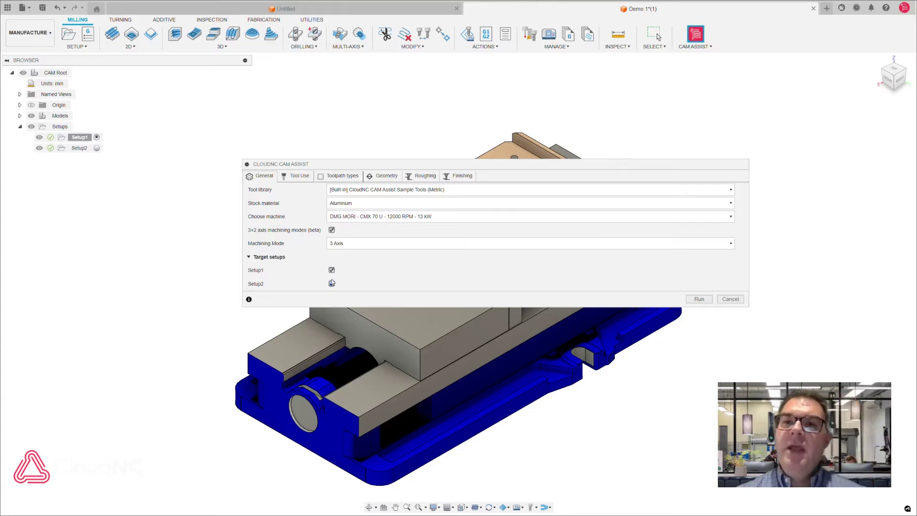
pyautogui.click(699, 299)
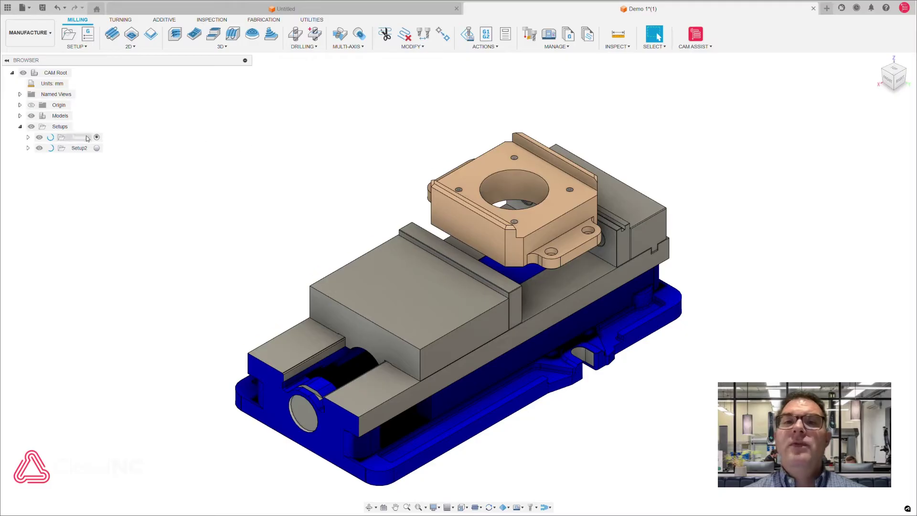
# Expand Setup1 and Setup2 and their CAM Assist folders in the browser.
pyautogui.click(28, 138)
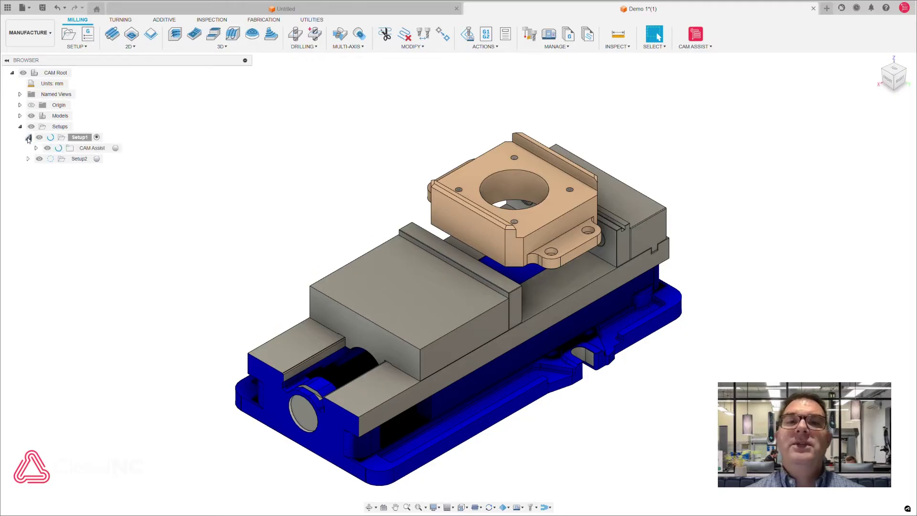
pyautogui.click(36, 148)
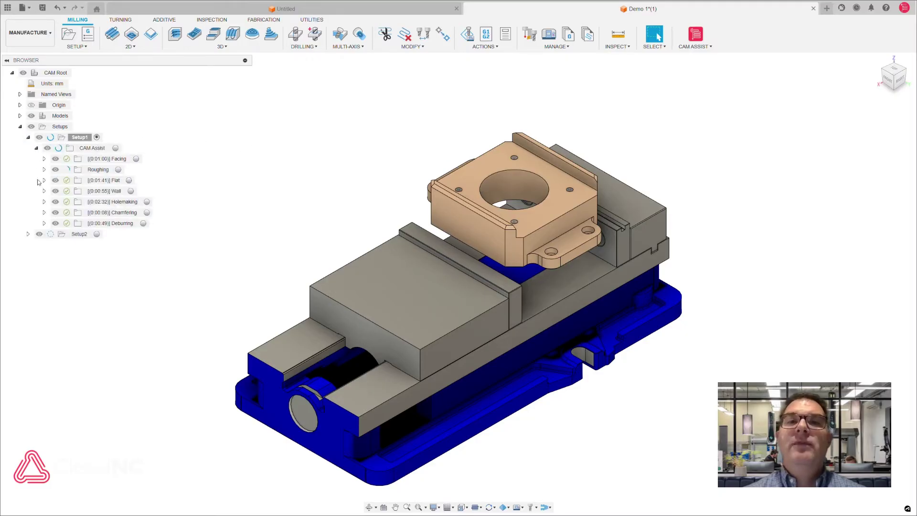
pyautogui.click(28, 233)
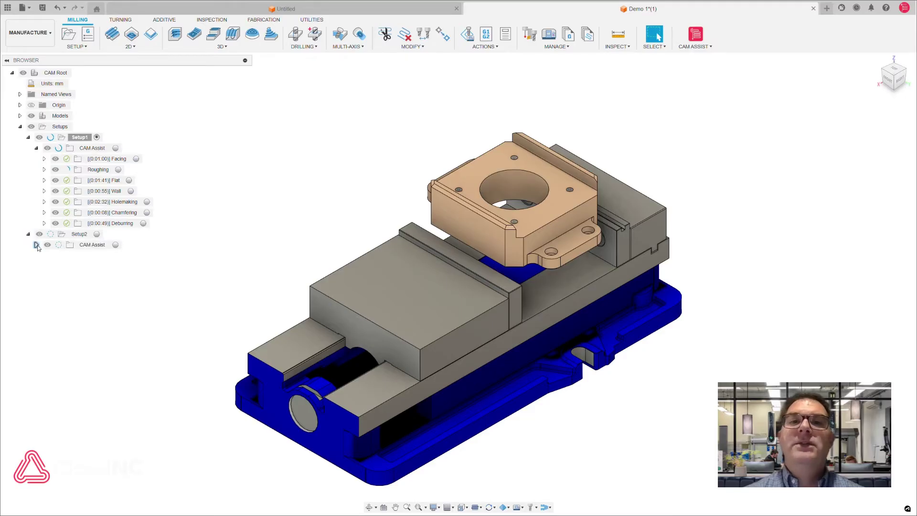
pyautogui.click(36, 245)
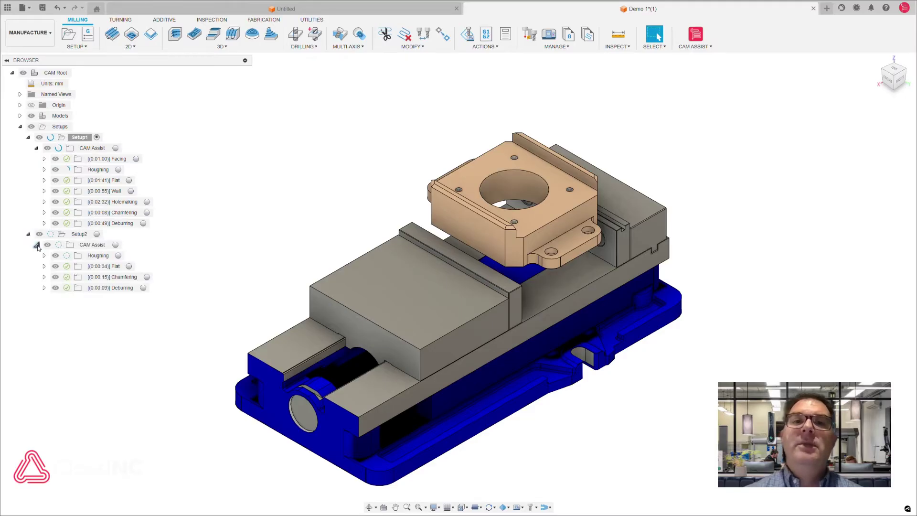
# Expand the Facing, Roughing, Flat, Wall, Holemaking, Chamfering and Deburring groups and preview the T14201 facing toolpaths.
pyautogui.click(44, 159)
pyautogui.click(44, 191)
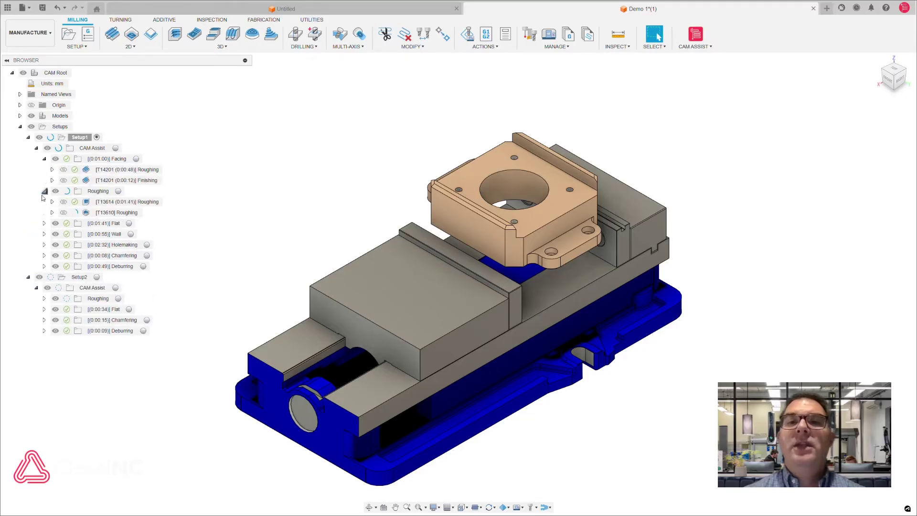
pyautogui.click(44, 223)
pyautogui.click(44, 256)
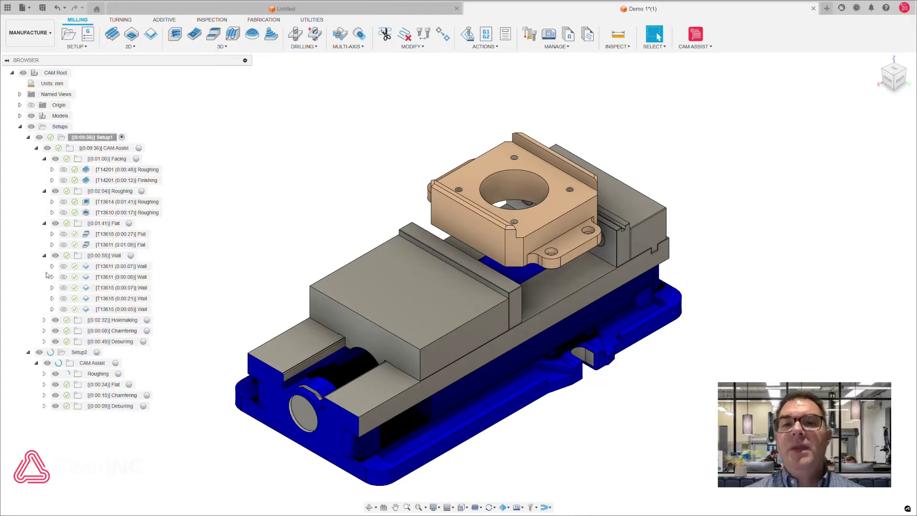
pyautogui.click(44, 319)
pyautogui.click(44, 385)
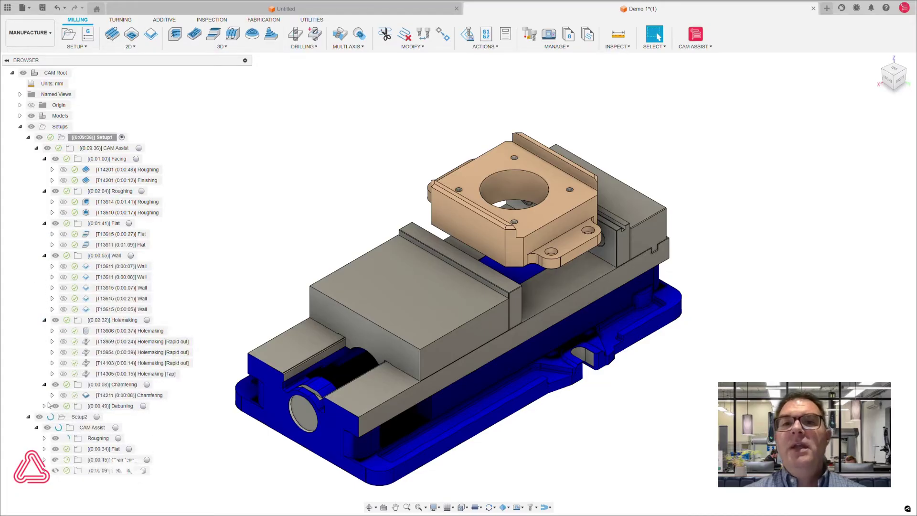
pyautogui.click(44, 405)
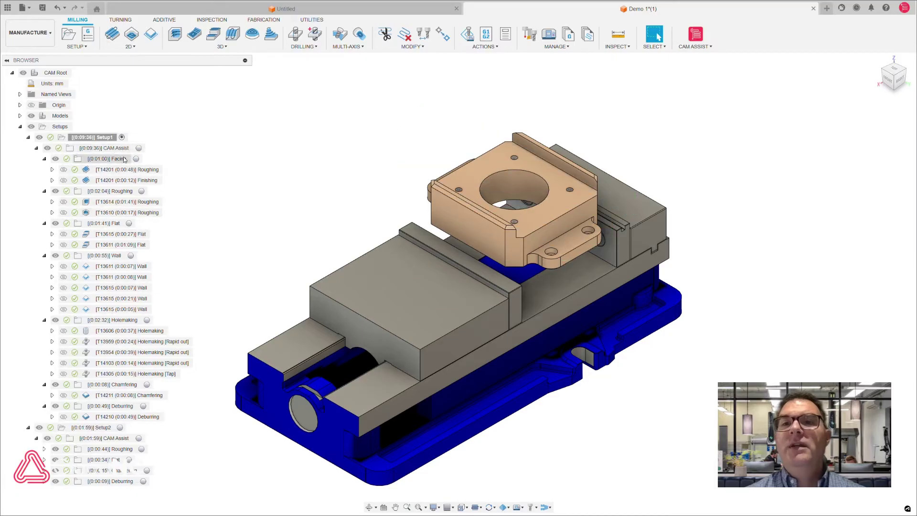
pyautogui.click(137, 172)
pyautogui.click(126, 181)
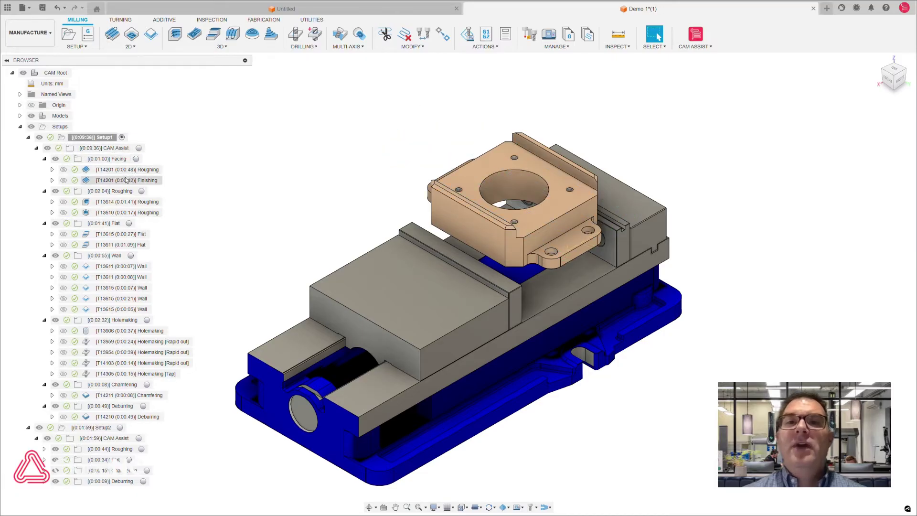
# Preview the T13614 and T13610 roughing and T13615 and T13611 flat toolpaths.
pyautogui.click(314, 189)
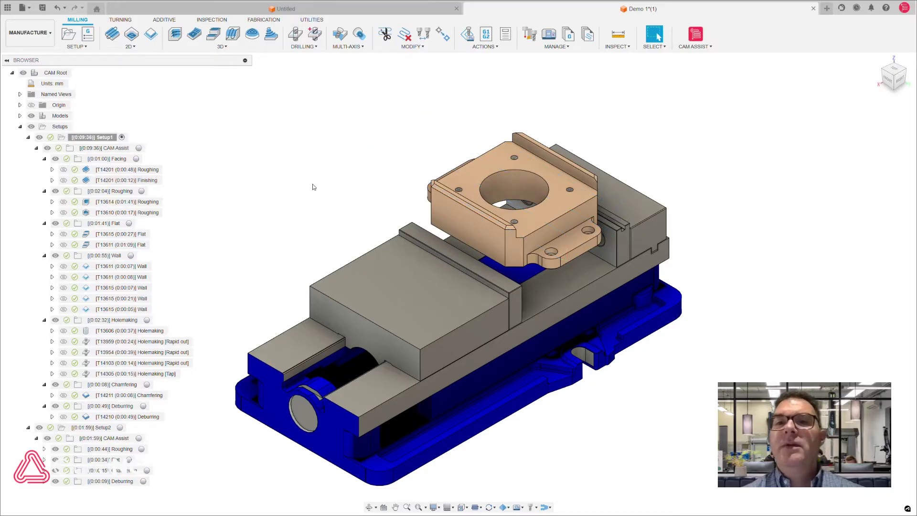
pyautogui.scroll(5, 396, 226)
pyautogui.scroll(-3, 396, 227)
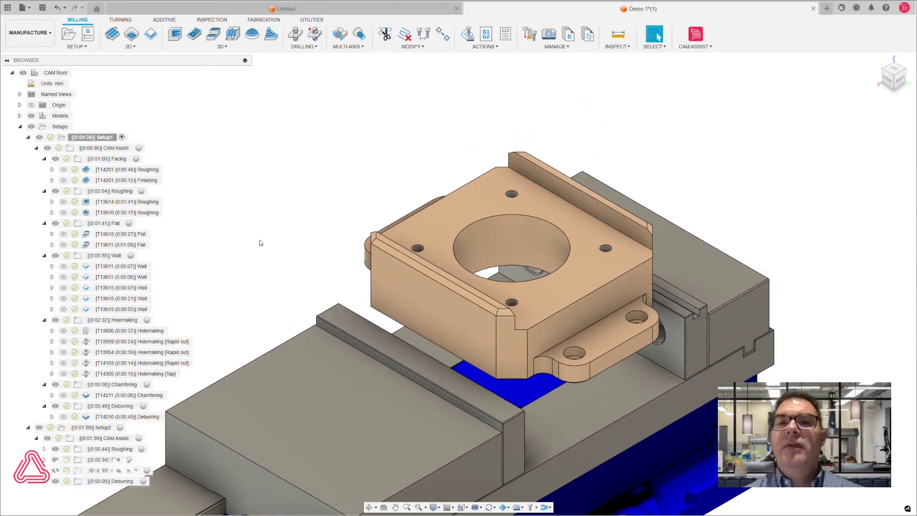
pyautogui.click(137, 202)
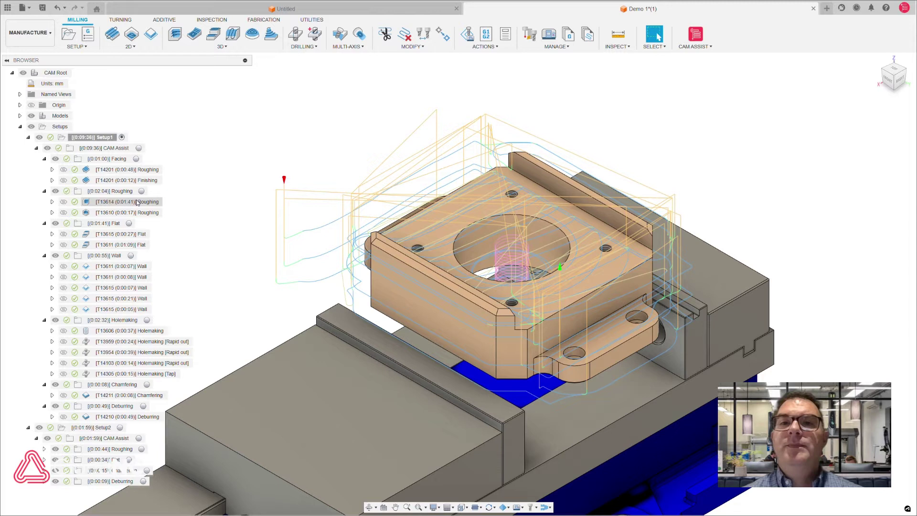
pyautogui.click(142, 213)
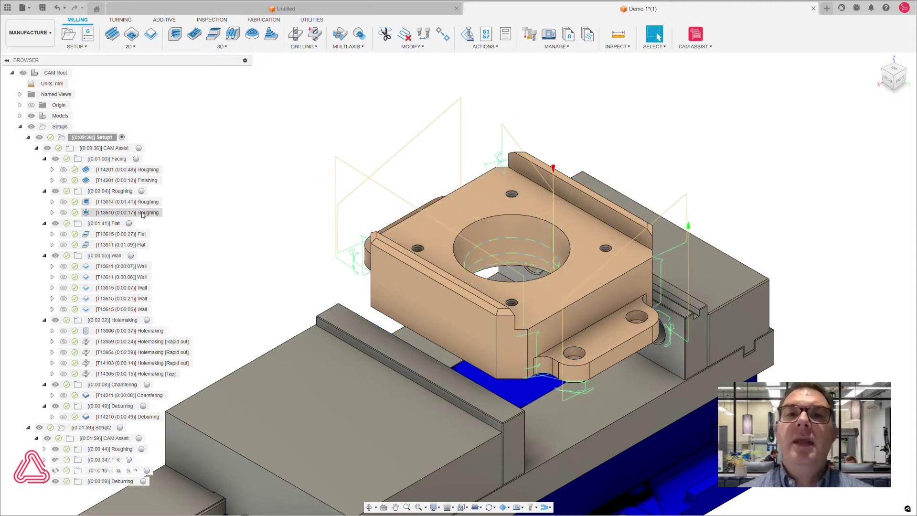
pyautogui.click(141, 235)
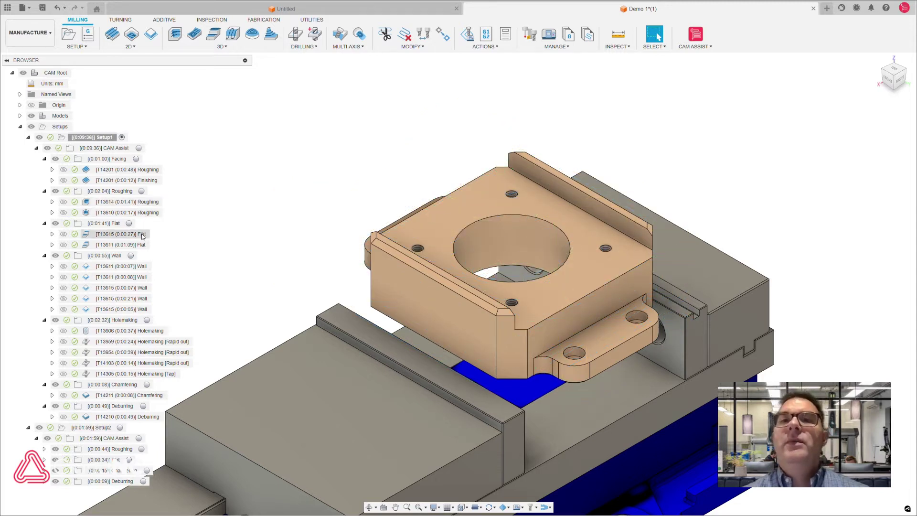
pyautogui.click(141, 246)
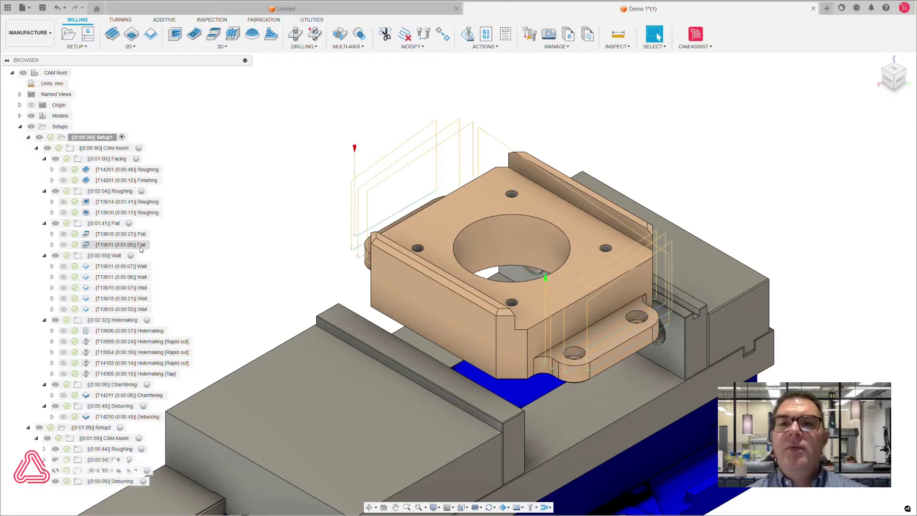
# Step through the five Wall toolpaths, from T13611 to T13615.
pyautogui.click(142, 267)
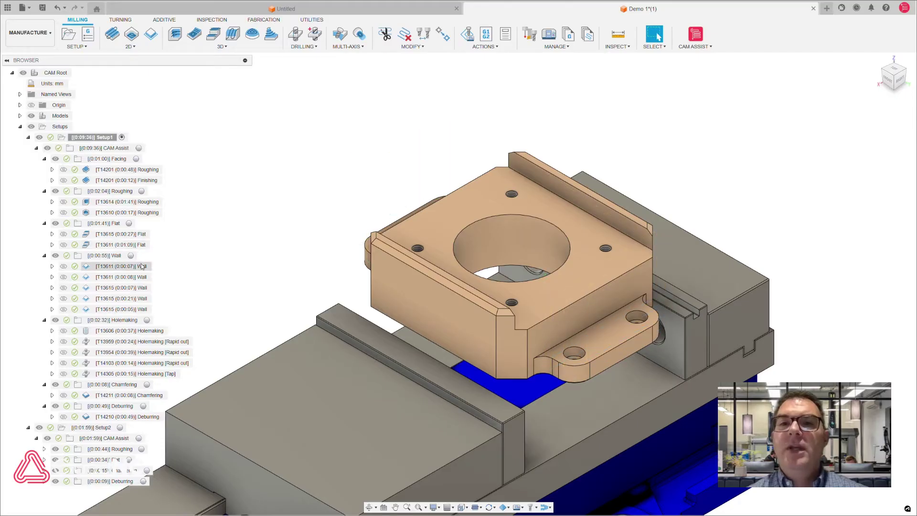
pyautogui.click(141, 277)
pyautogui.click(141, 288)
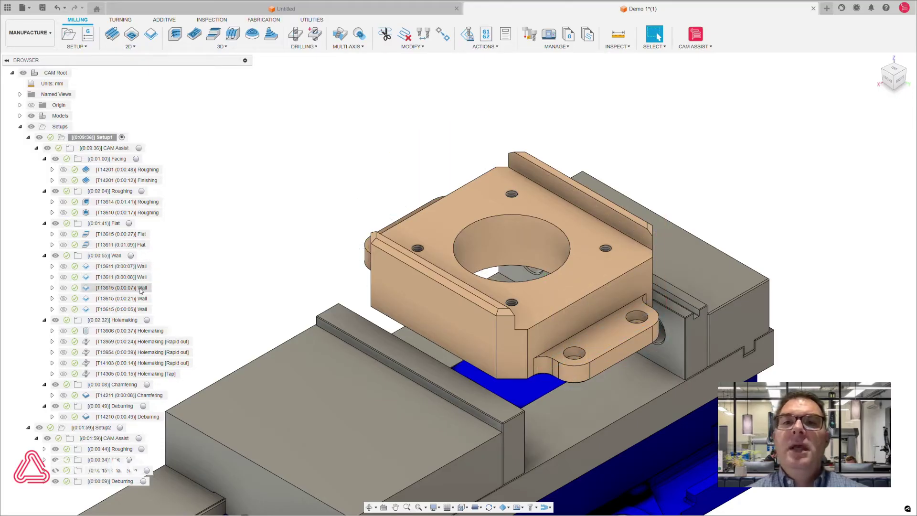
pyautogui.click(141, 299)
pyautogui.click(142, 310)
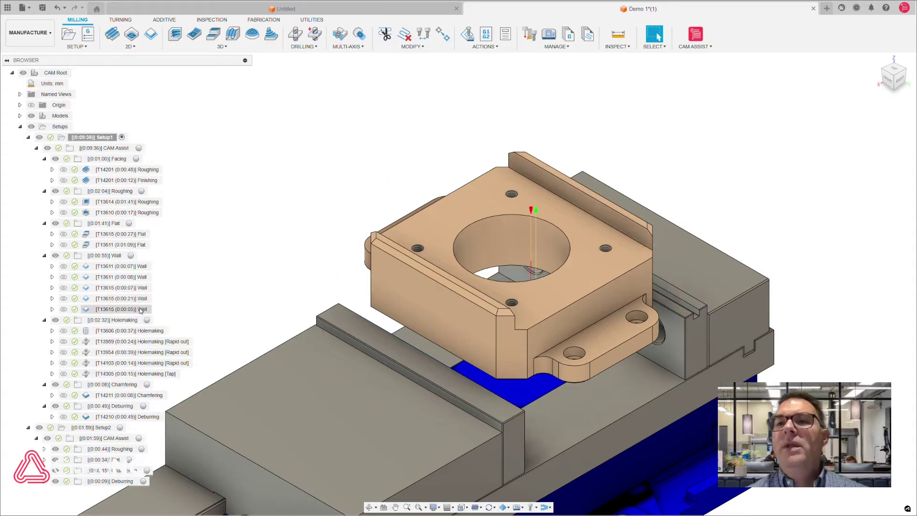
# Preview the T13606, T13959, T13954, T14103 holemaking and T14305 tapping toolpaths.
pyautogui.click(153, 332)
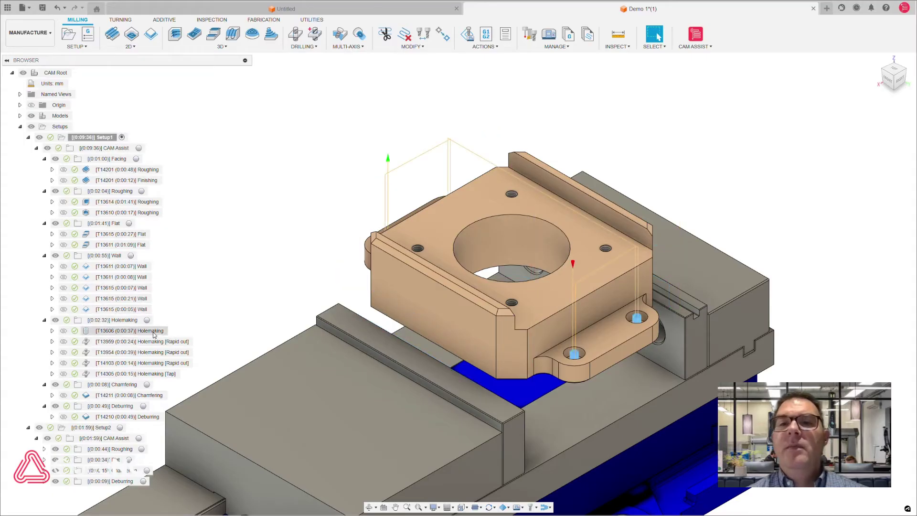
pyautogui.click(154, 342)
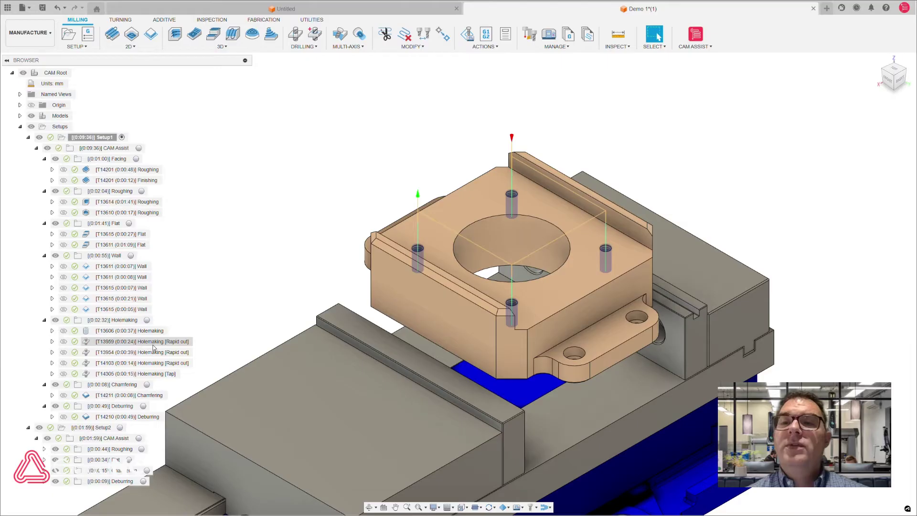
pyautogui.click(154, 352)
pyautogui.click(155, 363)
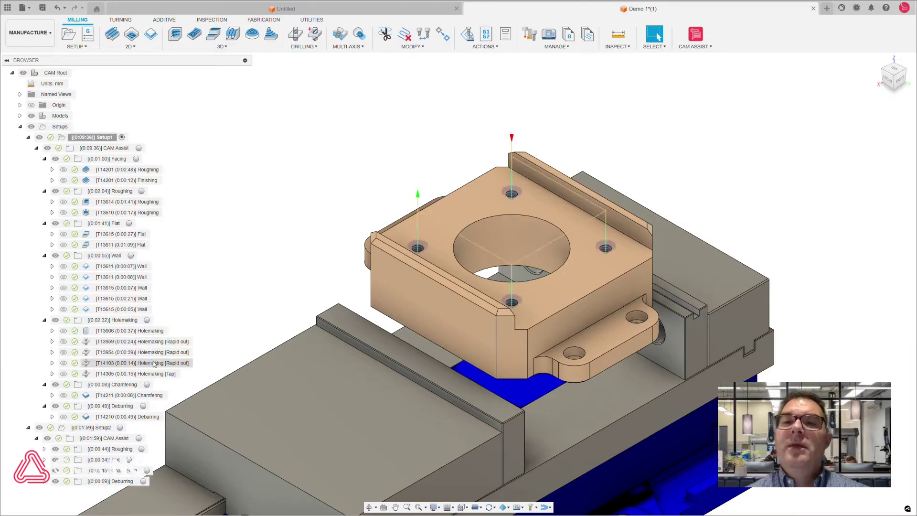
pyautogui.click(157, 374)
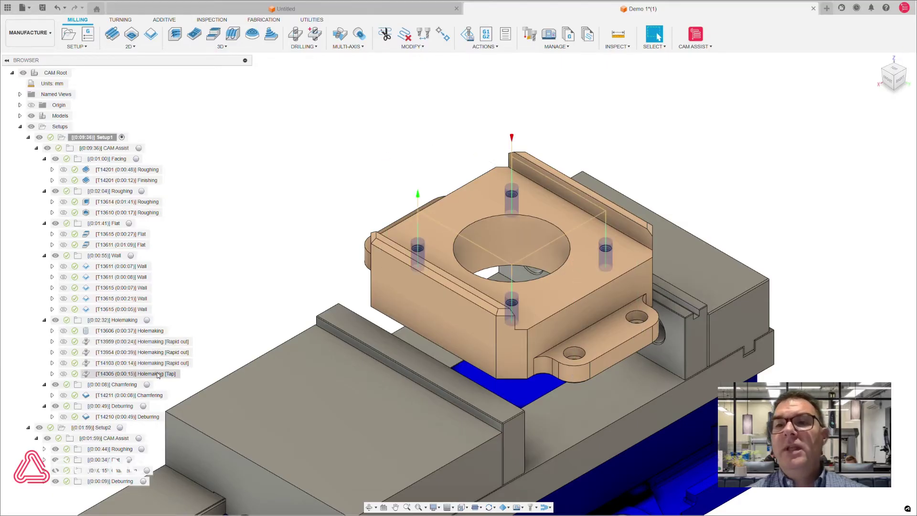
pyautogui.click(157, 374)
# Recentre the part and display Setup2's CAM Assist toolpaths on the flipped part.
pyautogui.scroll(5, 548, 280)
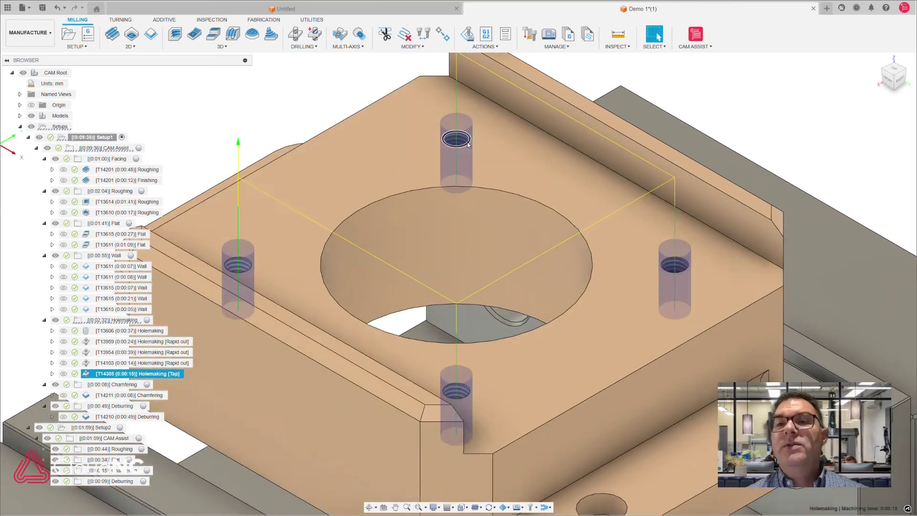
pyautogui.scroll(2, 443, 144)
pyautogui.scroll(-8, 443, 145)
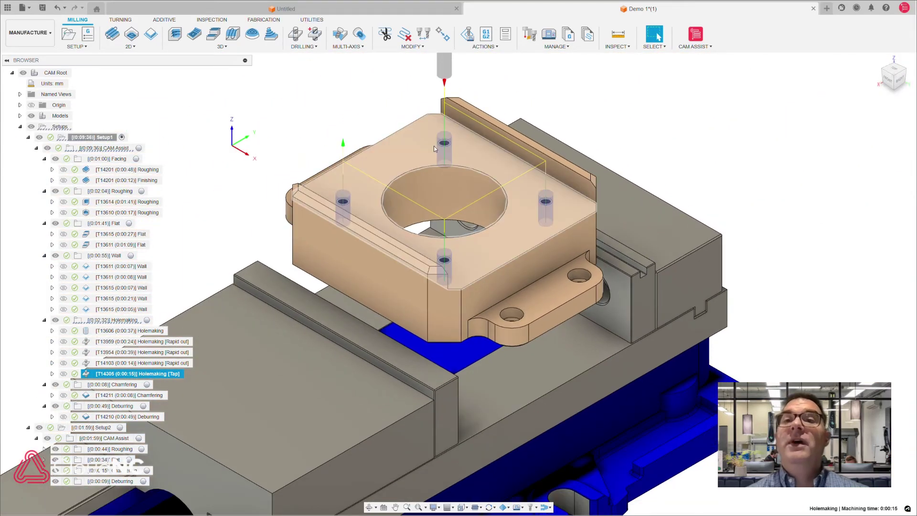
pyautogui.moveTo(434, 145); pyautogui.dragTo(492, 188, button='middle')
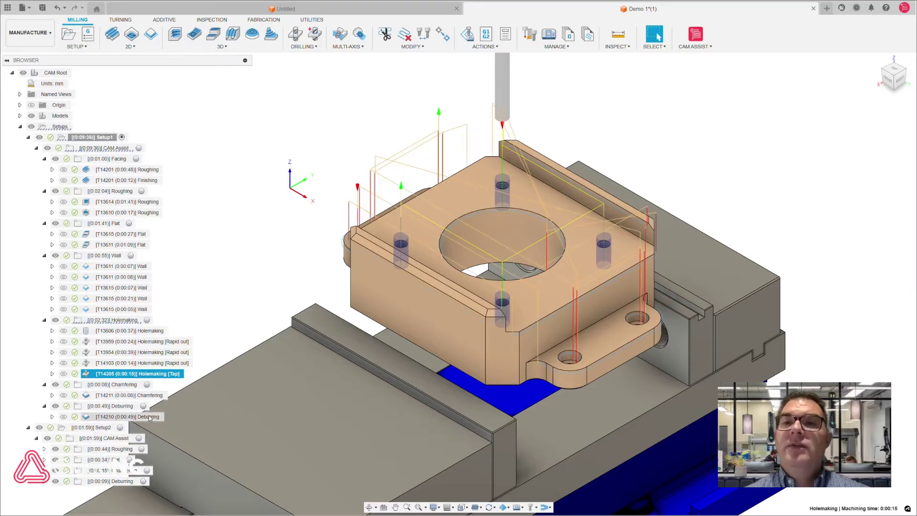
pyautogui.click(121, 427)
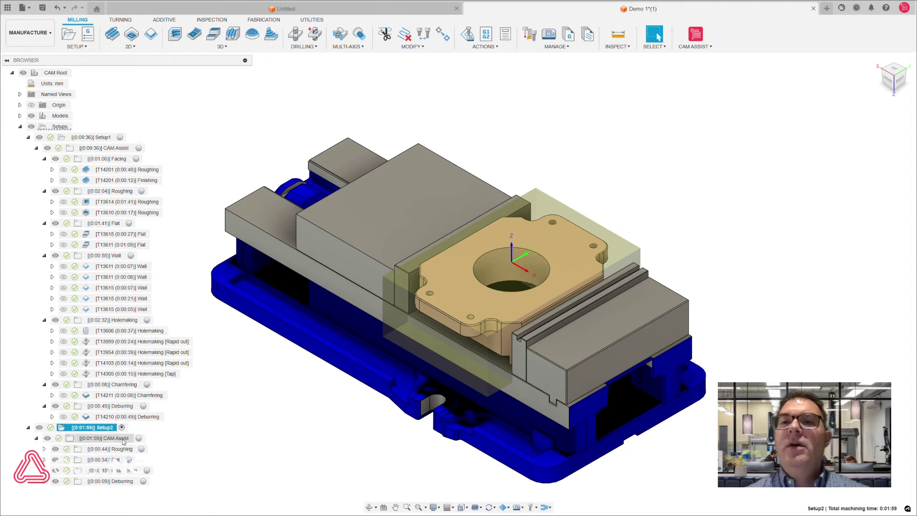
pyautogui.click(124, 441)
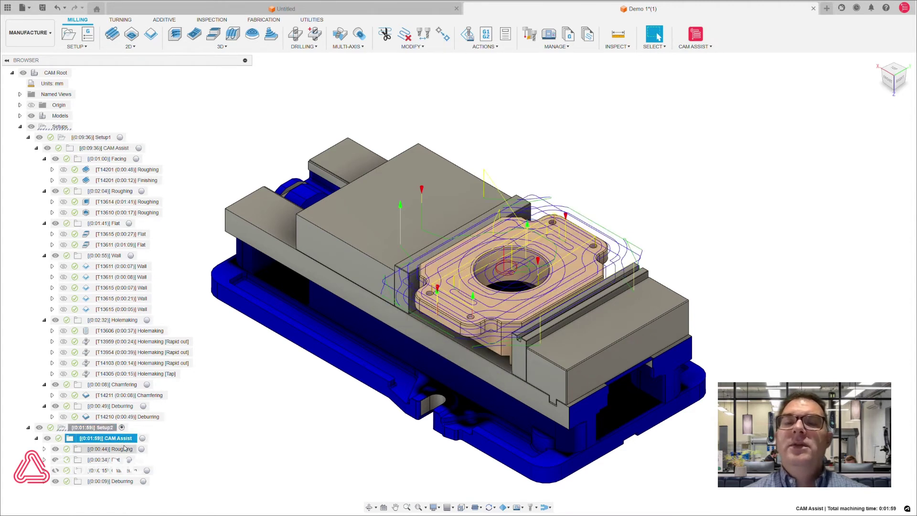
# Hide Setup2's toolpaths, open the Demo 2 part, orbit it, and bring up Setup1's options.
pyautogui.click(225, 424)
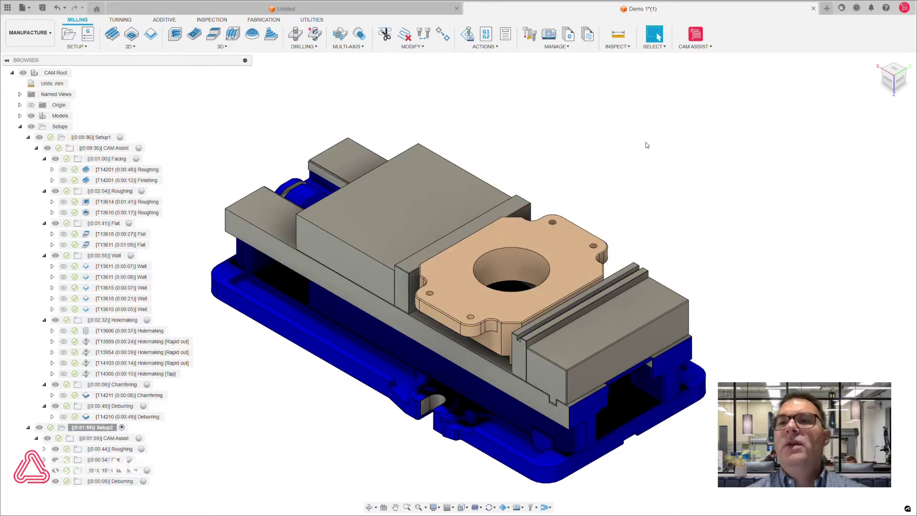
pyautogui.click(700, 47)
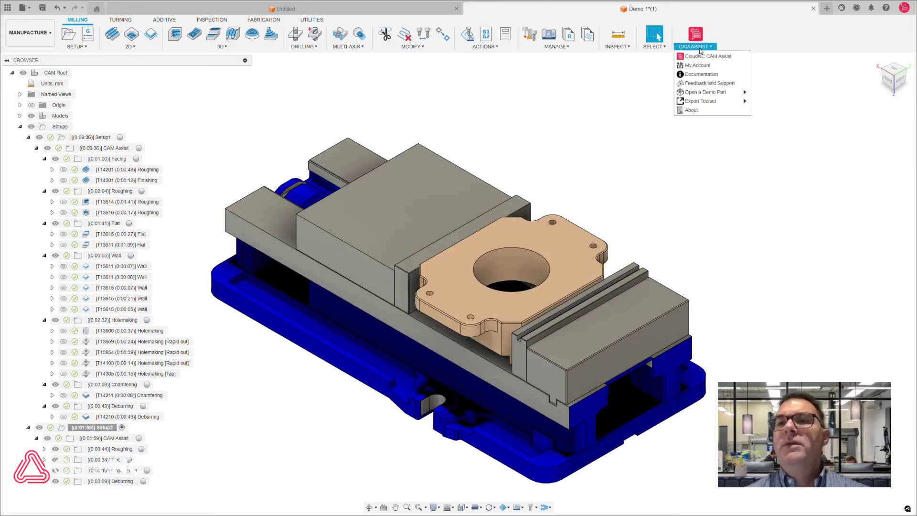
pyautogui.moveTo(722, 93)
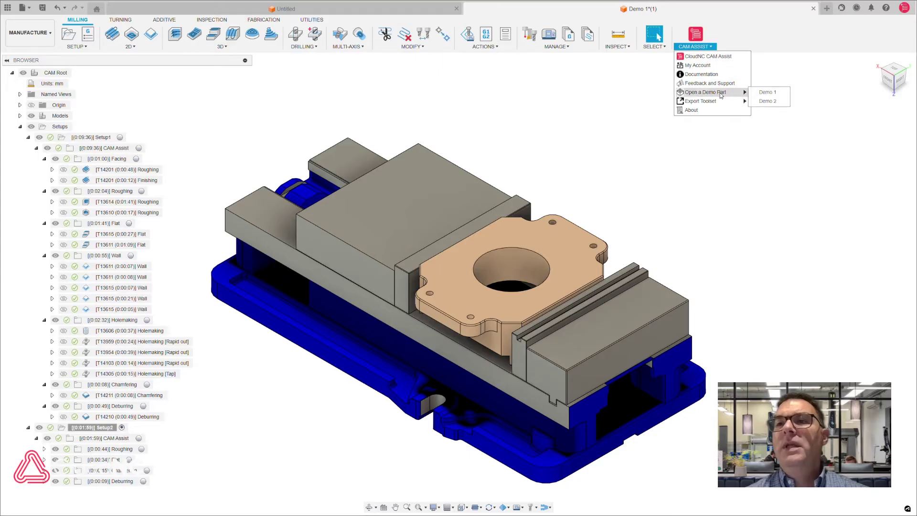
pyautogui.click(765, 101)
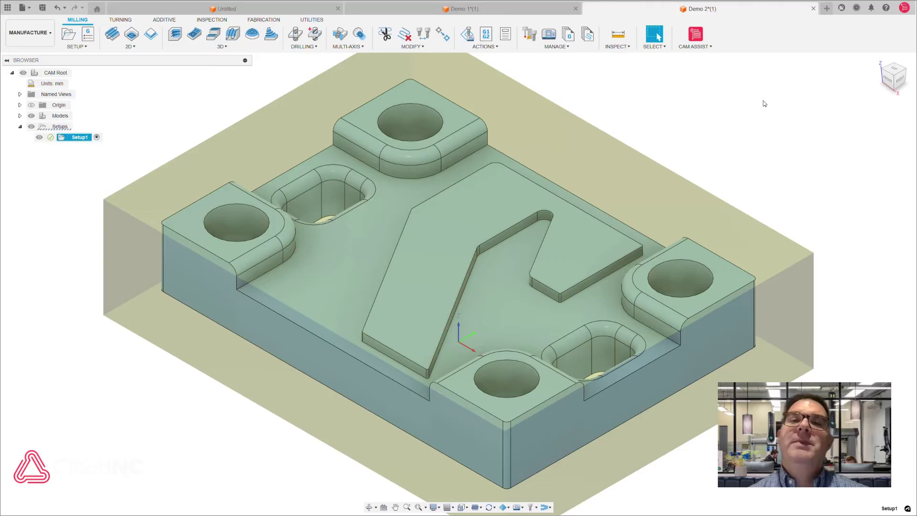
pyautogui.scroll(-5, 542, 193)
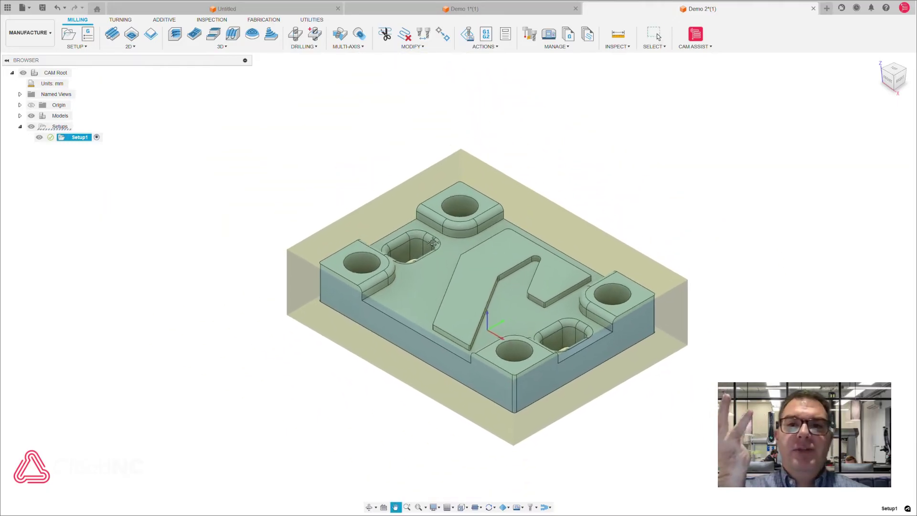
pyautogui.keyDown('shift'); pyautogui.moveTo(432, 246); pyautogui.dragTo(444, 240, button='middle'); pyautogui.keyUp('shift')
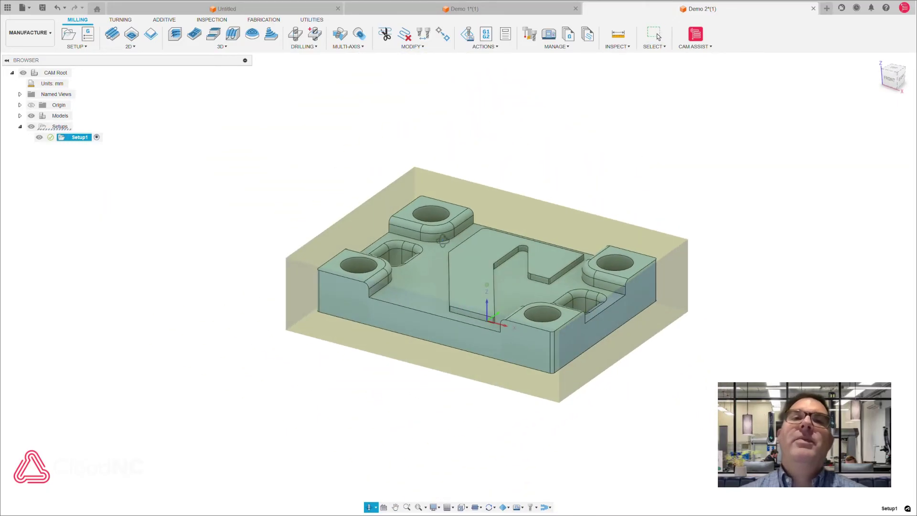
pyautogui.rightClick(80, 139)
# Edit Setup1 to place the WCS origin at the top-face centre of the 104×80×26 mm stock.
pyautogui.click(82, 146)
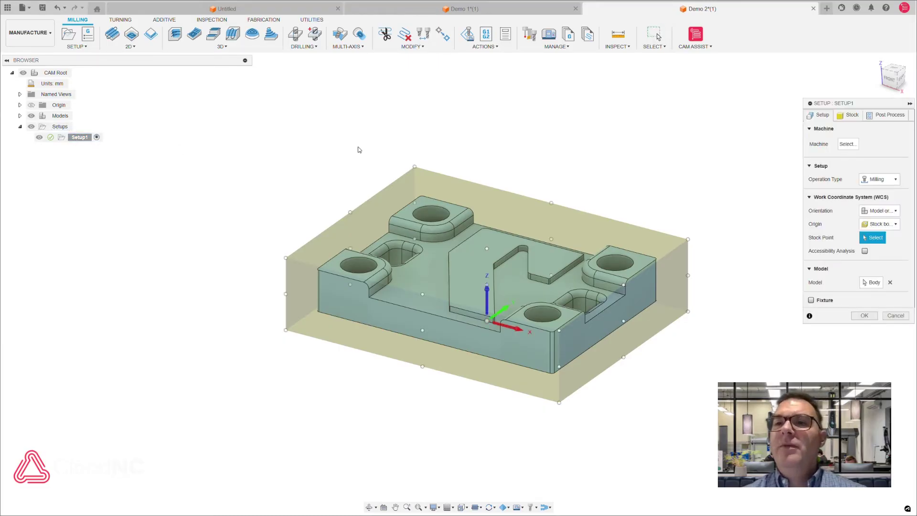
pyautogui.click(855, 120)
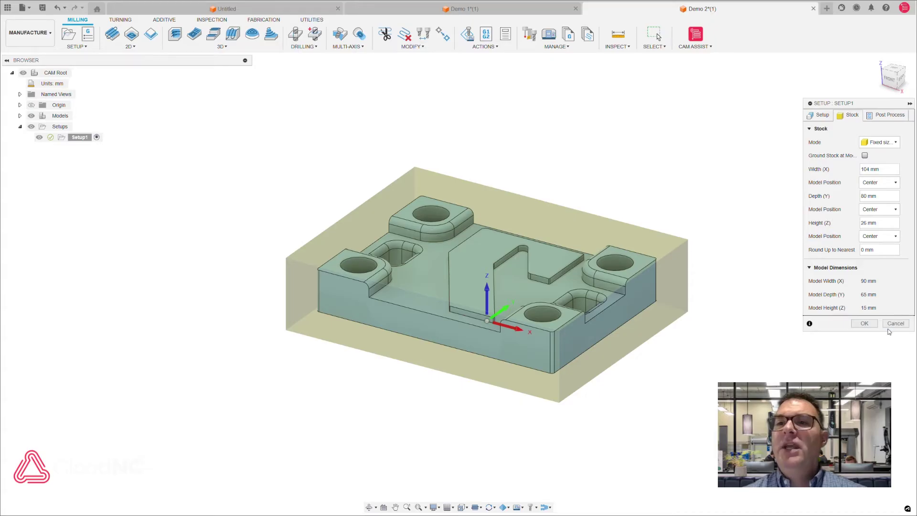
pyautogui.click(818, 115)
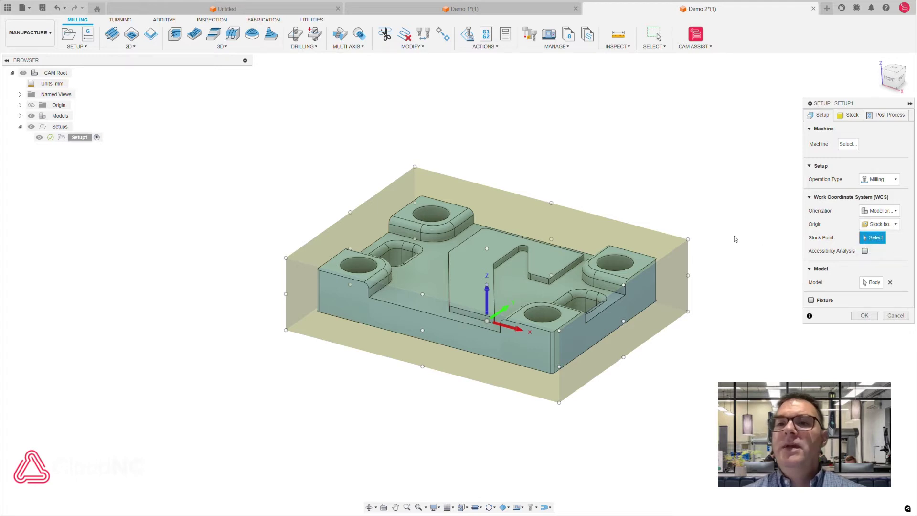
pyautogui.click(487, 249)
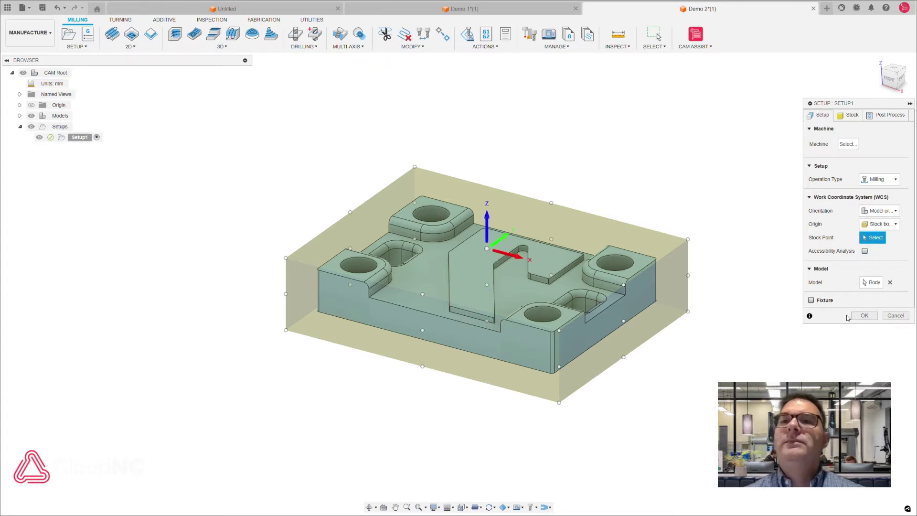
pyautogui.click(865, 316)
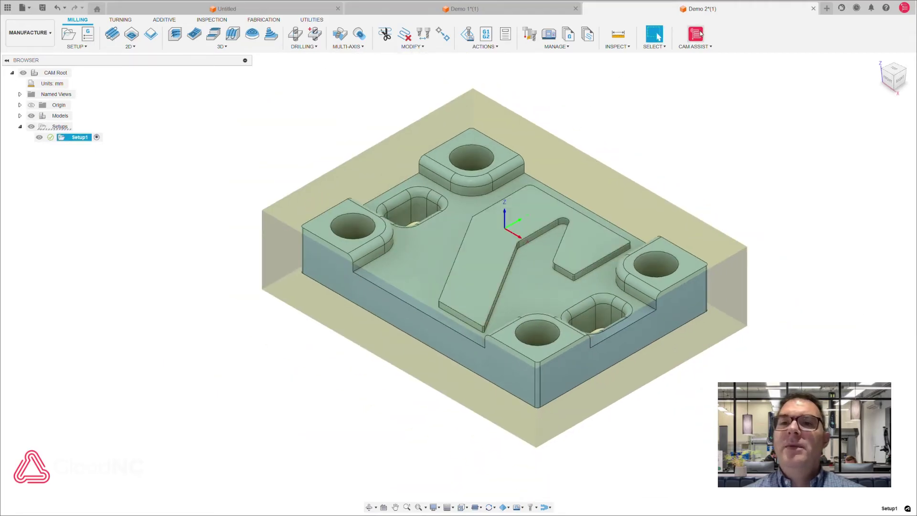
# Check the built-in metric sample tools' allowed materials and usages in CAM Assist's Tool Use tab.
pyautogui.click(699, 34)
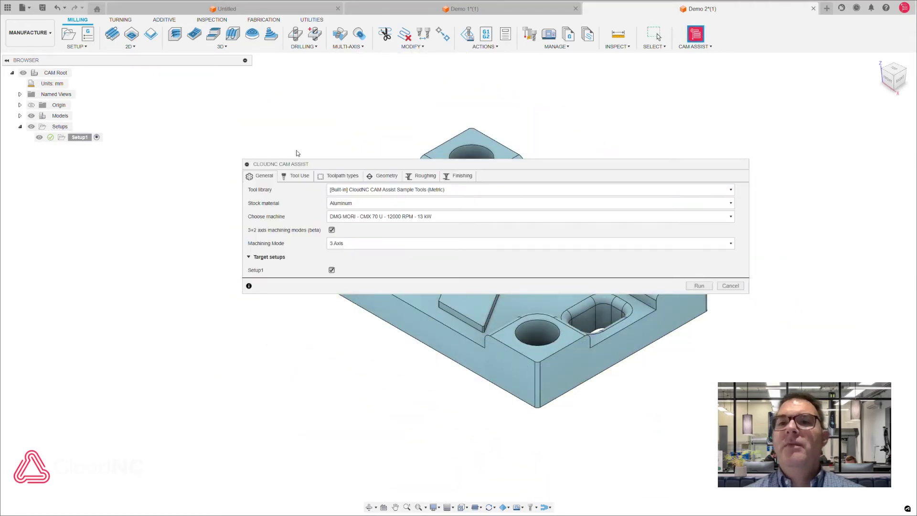
pyautogui.click(294, 177)
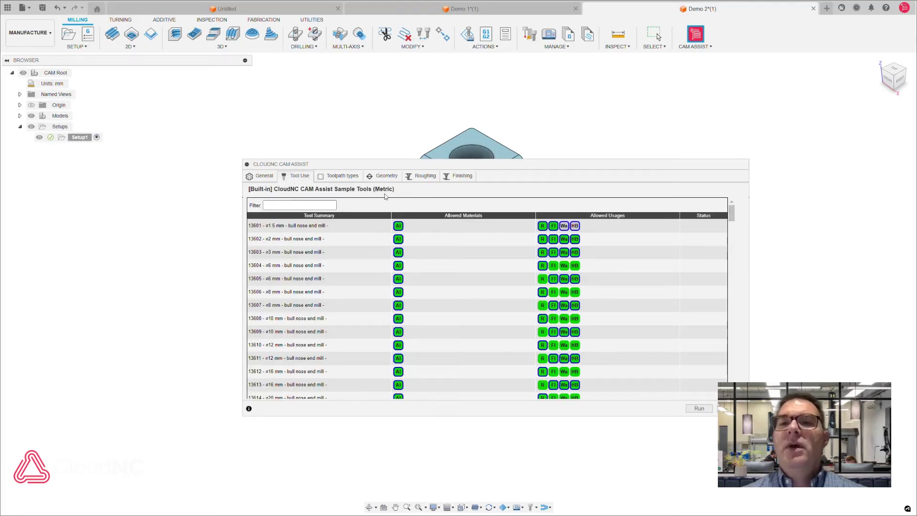
pyautogui.moveTo(400, 230)
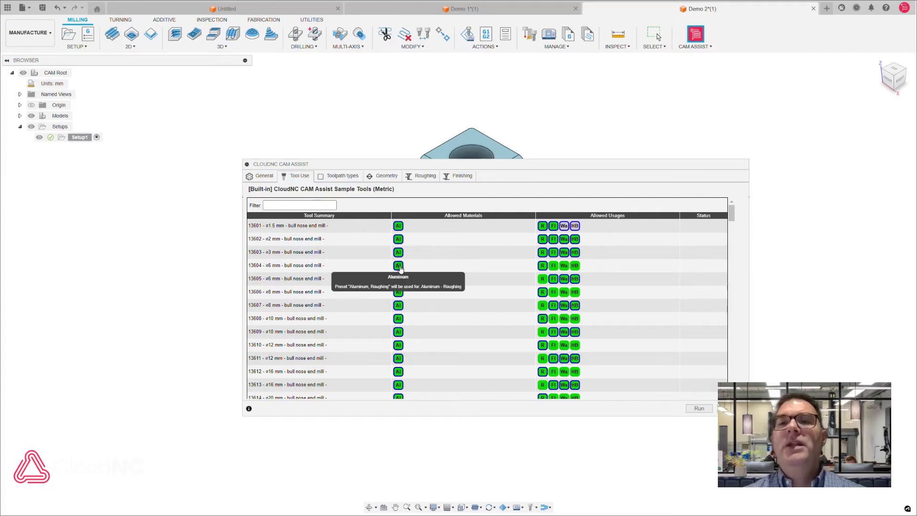
pyautogui.moveTo(564, 228)
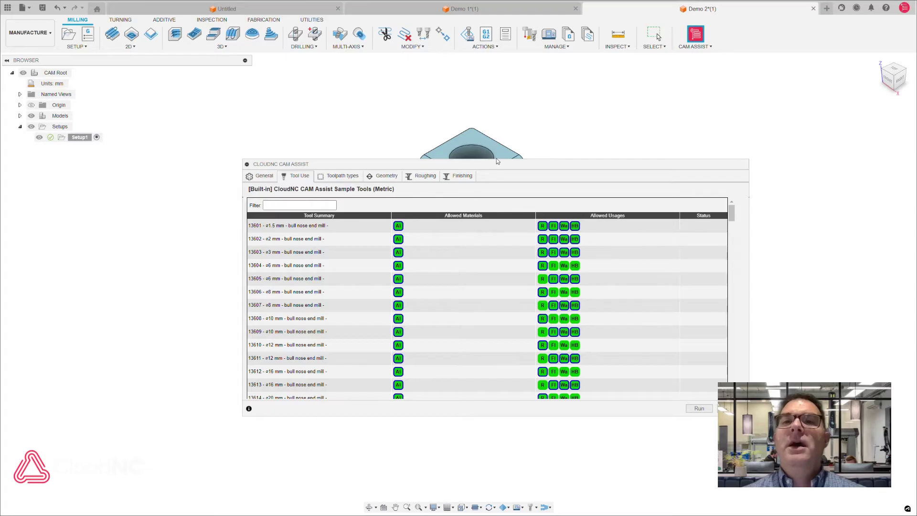
# Enable Detailed roughing and review the Geometry, Roughing and Finishing settings, then return to General.
pyautogui.click(341, 176)
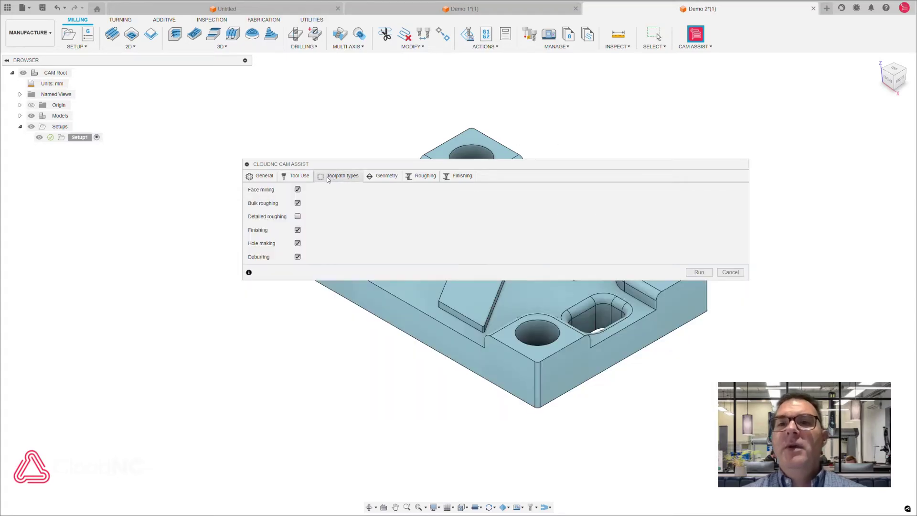
pyautogui.click(298, 217)
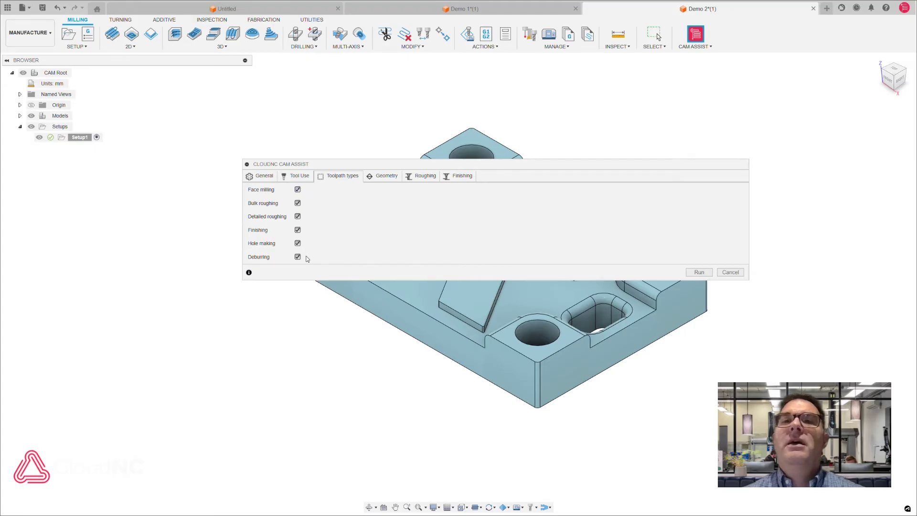
pyautogui.click(383, 176)
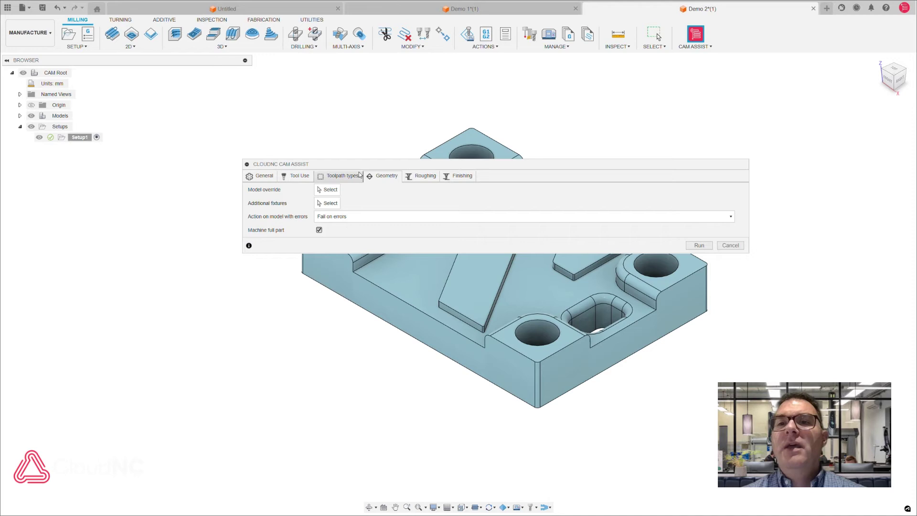
pyautogui.click(421, 176)
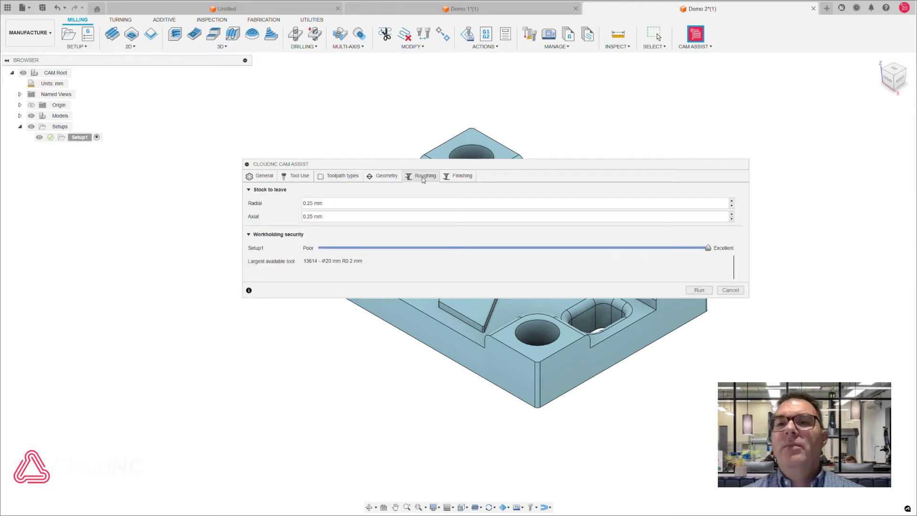
pyautogui.click(461, 177)
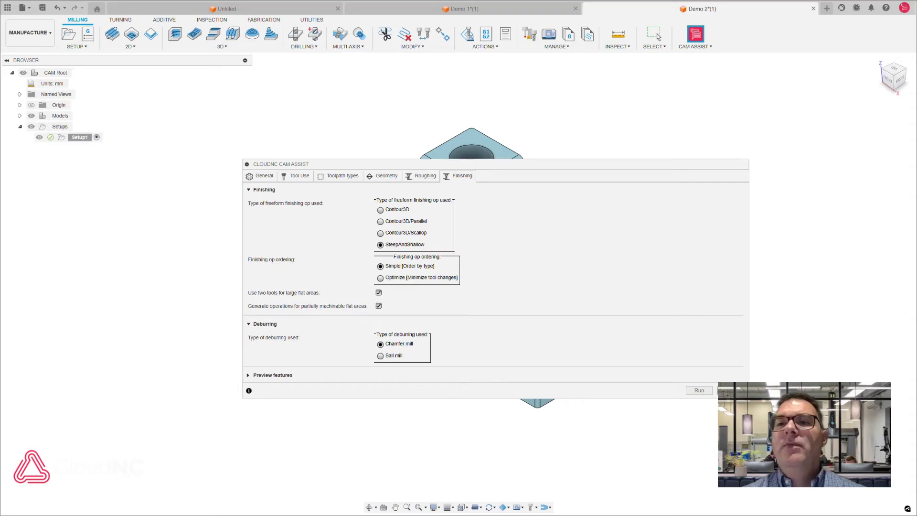
pyautogui.click(257, 176)
# Set stock material to Titanium, allow tools 13601–13604 for titanium, and run CAM Assist.
pyautogui.click(340, 204)
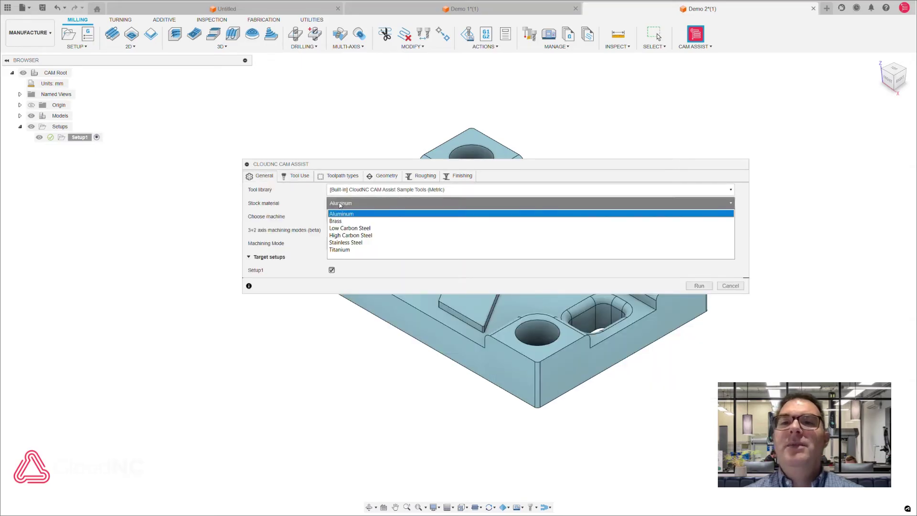
pyautogui.click(345, 250)
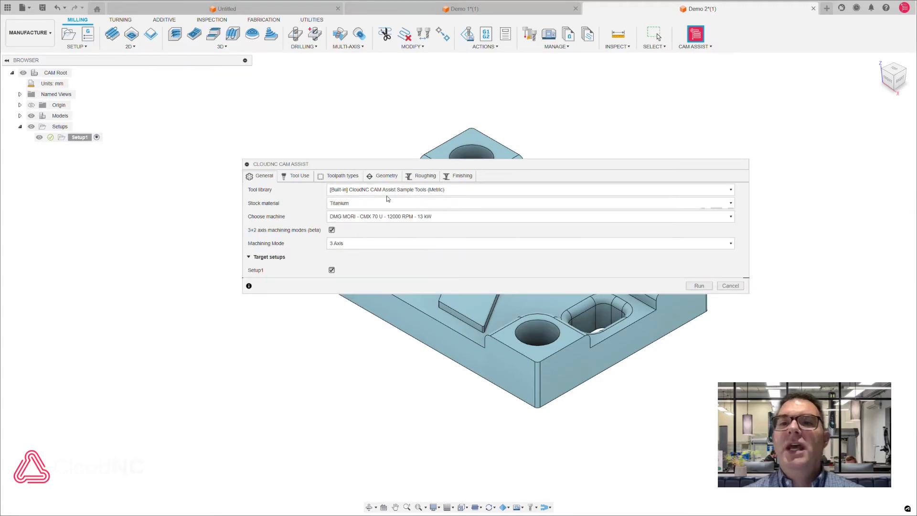
pyautogui.click(297, 176)
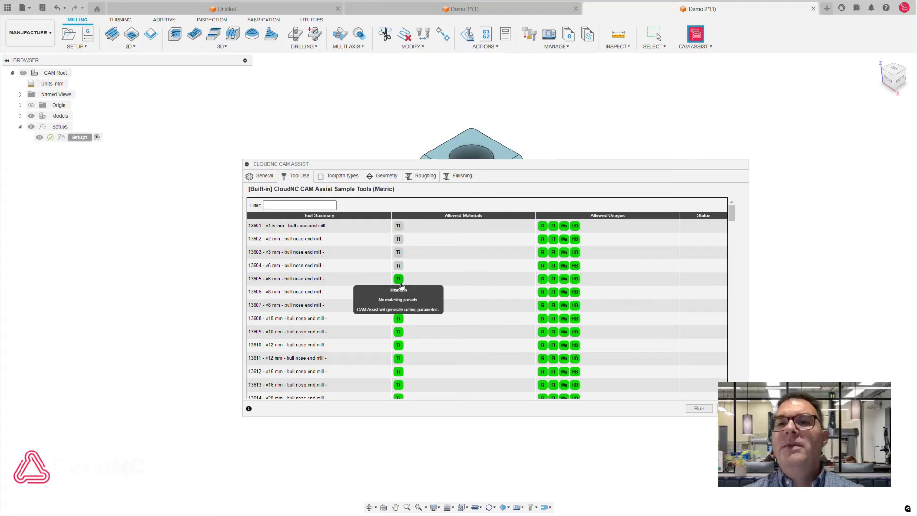
pyautogui.click(398, 265)
pyautogui.click(399, 253)
pyautogui.click(399, 239)
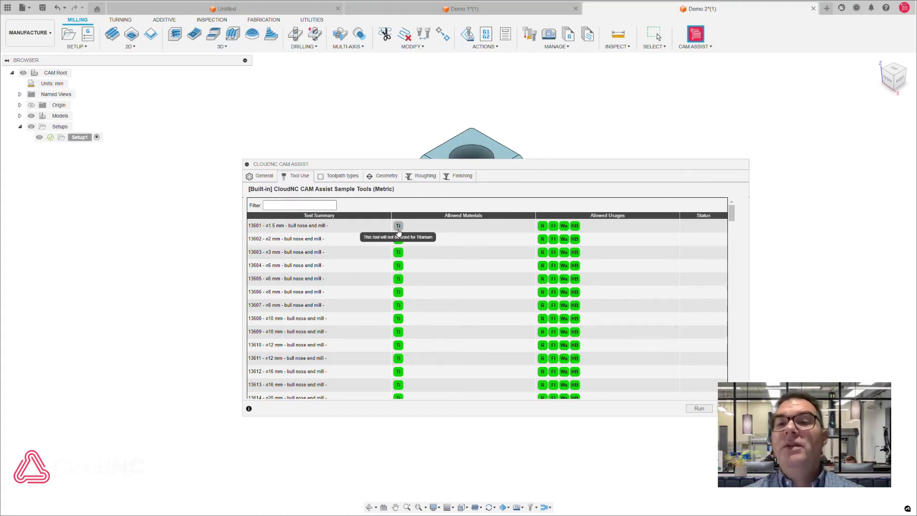
pyautogui.click(398, 226)
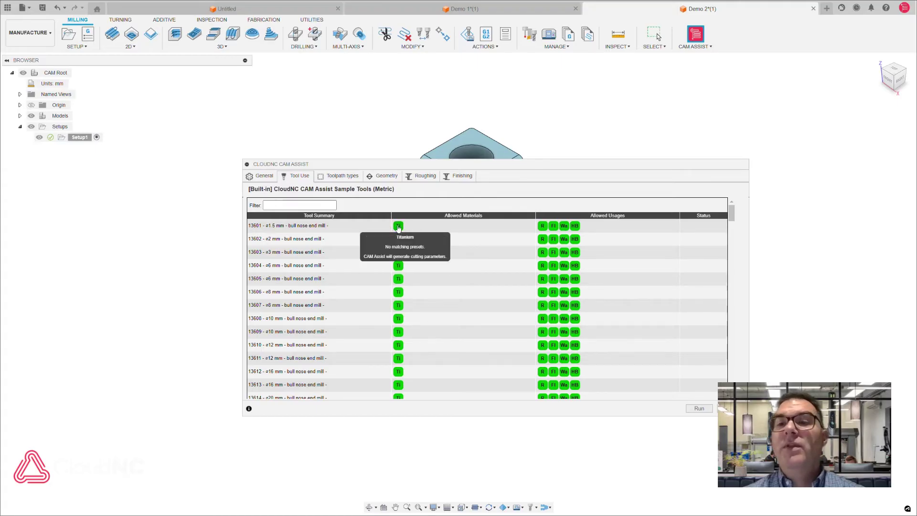
pyautogui.click(699, 408)
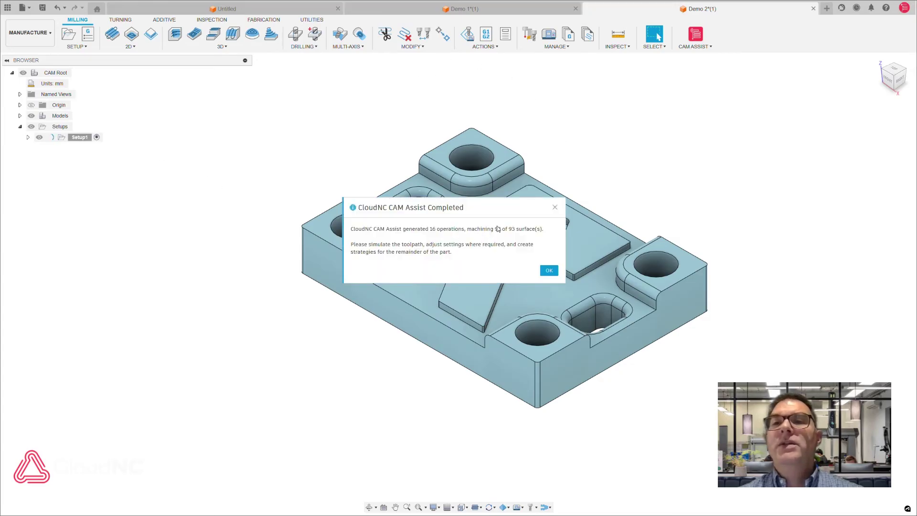
# Dismiss the CAM Assist Completed summary once all 16 operations are generated.
pyautogui.click(548, 271)
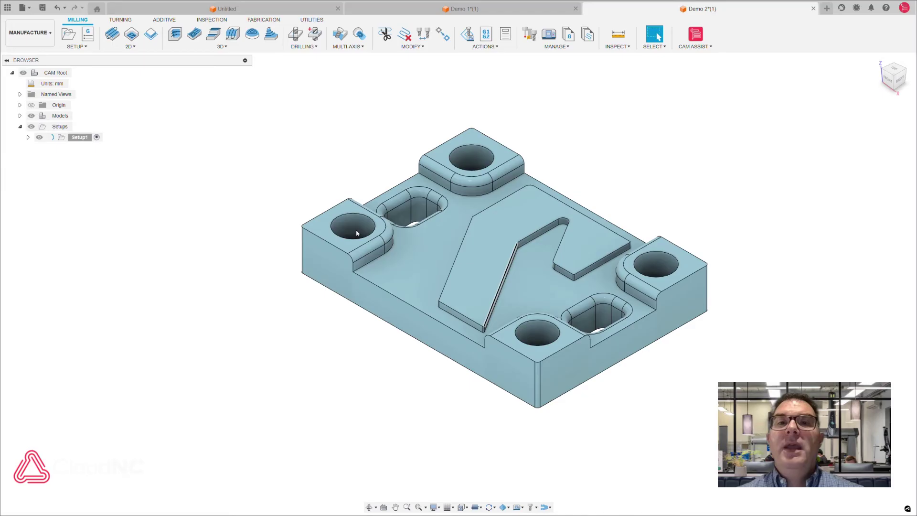
# Expand Setup1, CAM Assist, and its Facing, Roughing, Flat, Wall, Holemaking, Freeform and Deburring groups.
pyautogui.click(29, 138)
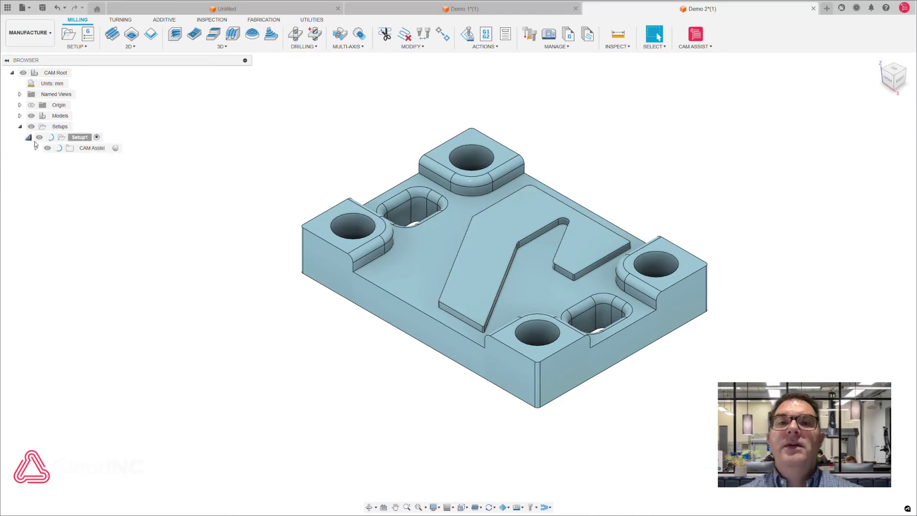
pyautogui.click(36, 148)
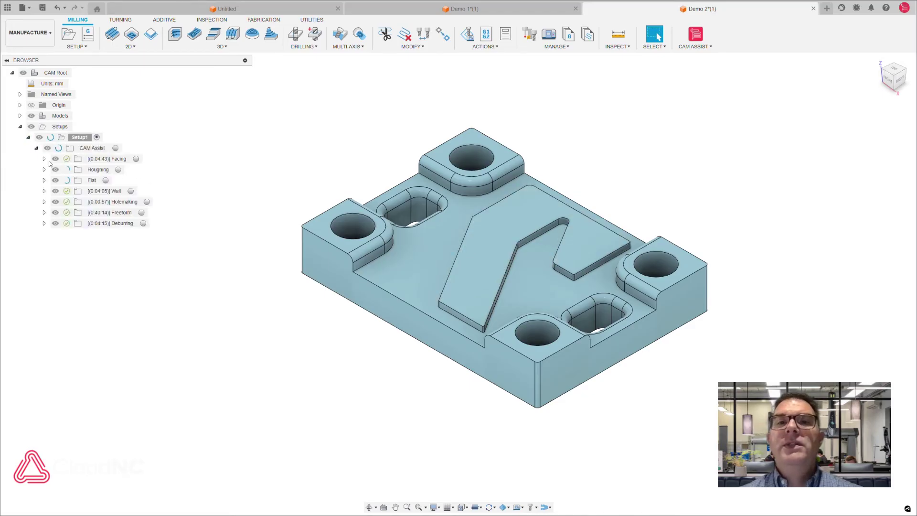
pyautogui.click(44, 159)
pyautogui.click(45, 192)
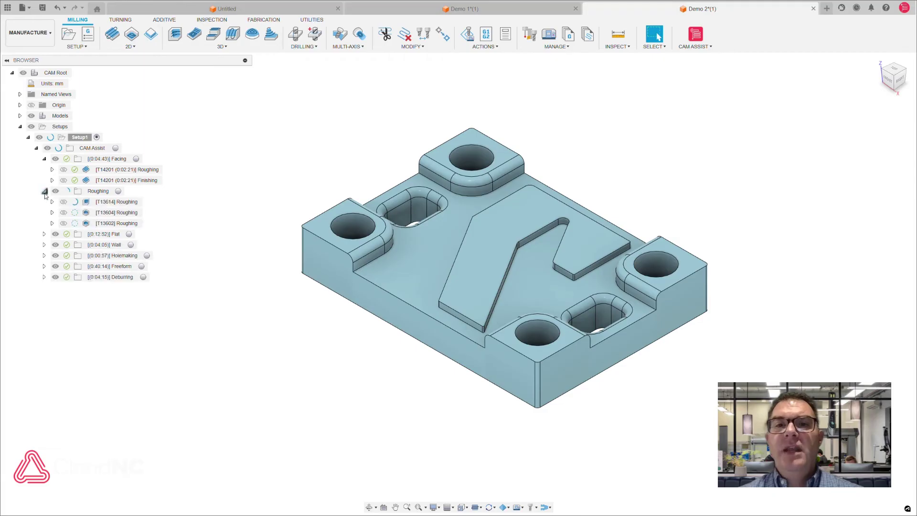
pyautogui.click(44, 234)
pyautogui.click(45, 266)
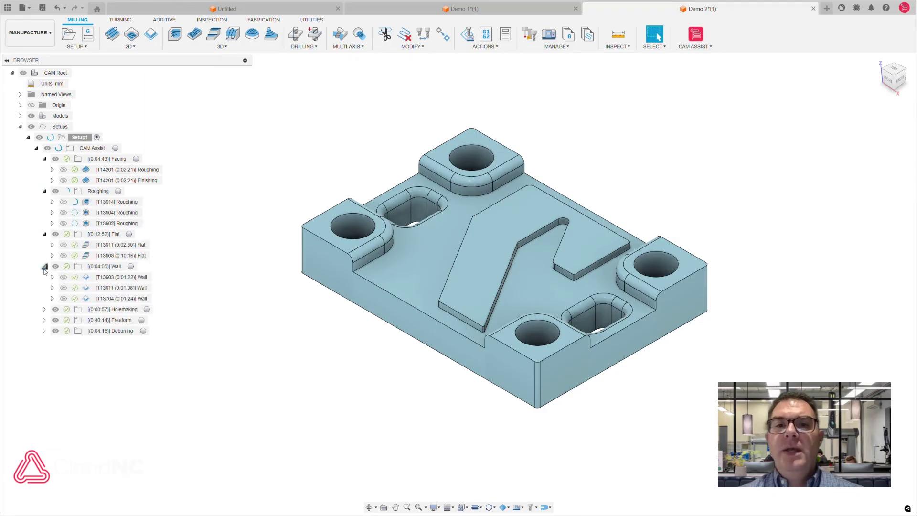
pyautogui.click(44, 310)
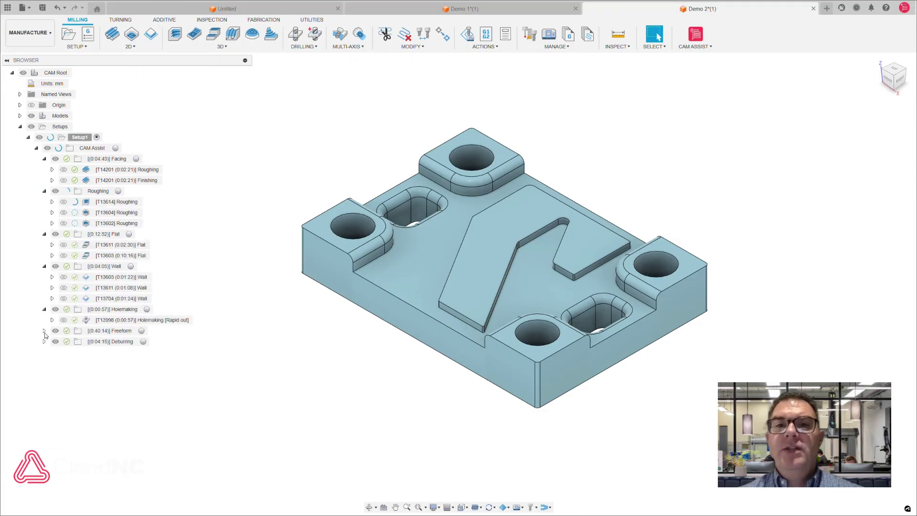
pyautogui.click(43, 332)
pyautogui.click(44, 384)
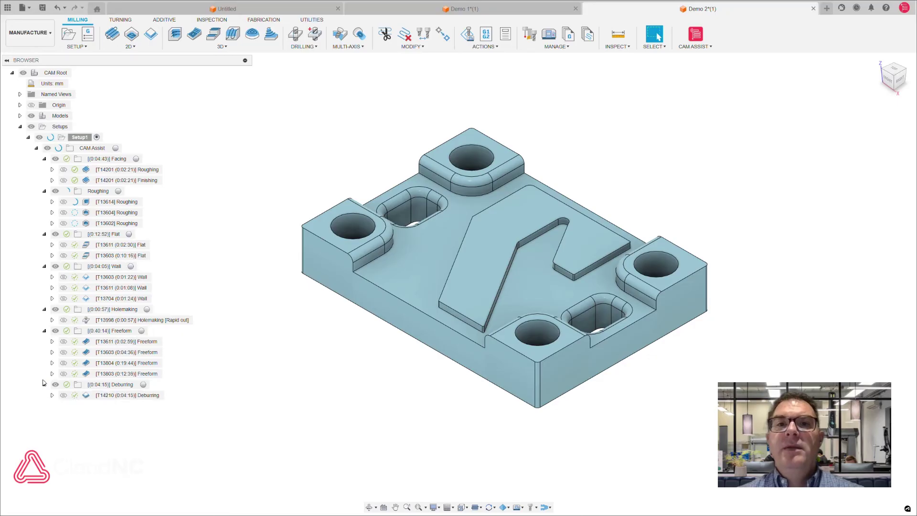
# Simulate all CAM Assist toolpaths, accepting the still-generating warning.
pyautogui.rightClick(93, 148)
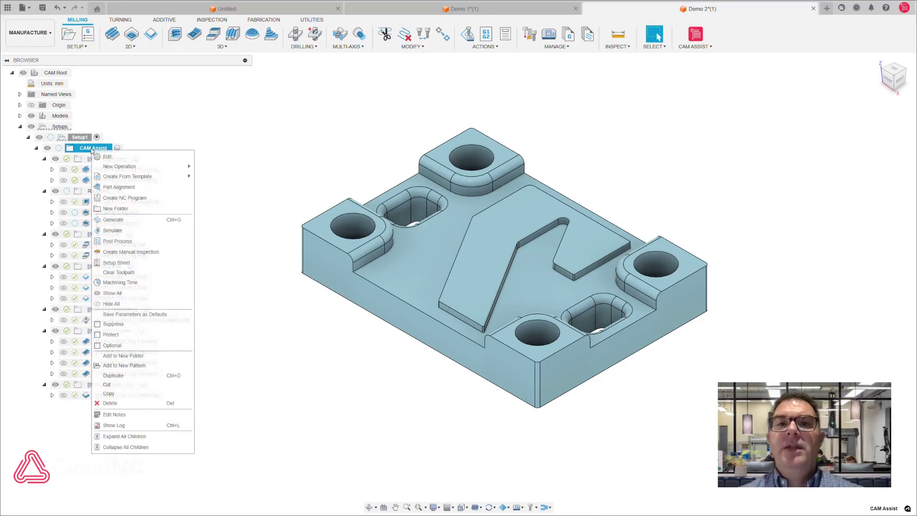
pyautogui.click(113, 230)
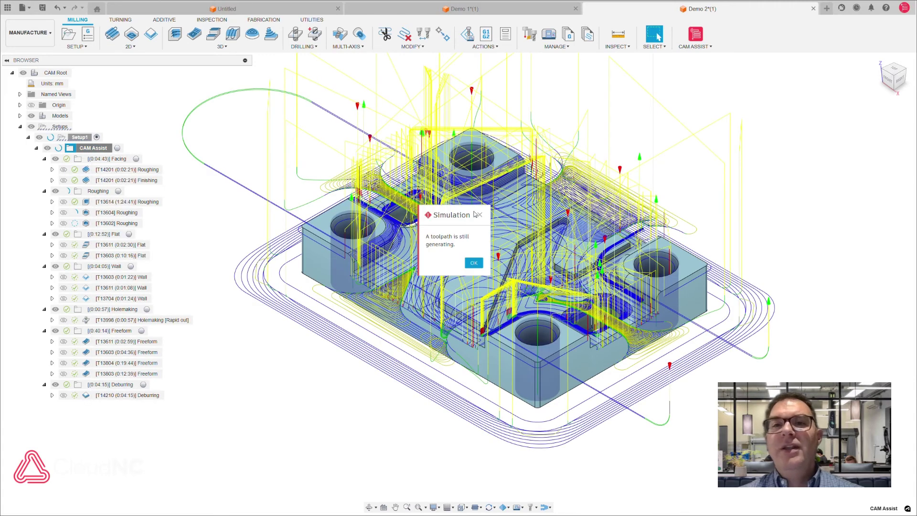
pyautogui.click(474, 262)
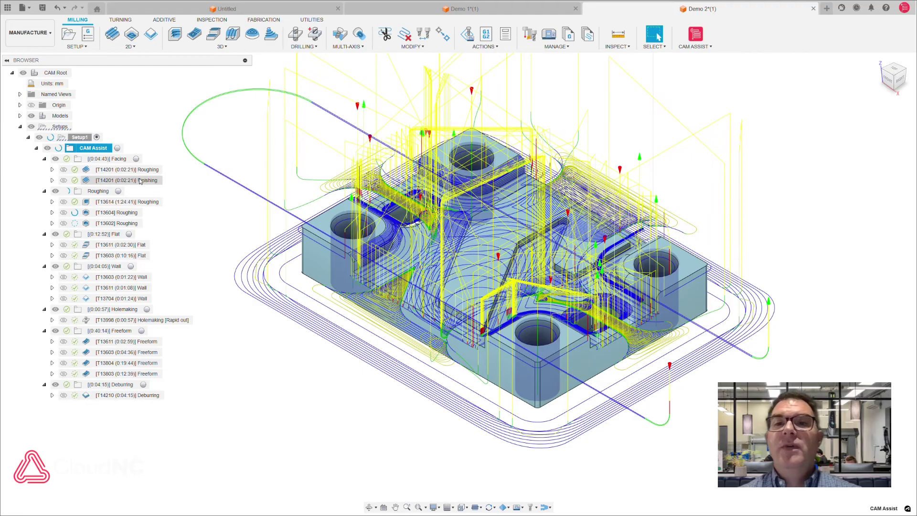
pyautogui.click(138, 169)
pyautogui.click(145, 181)
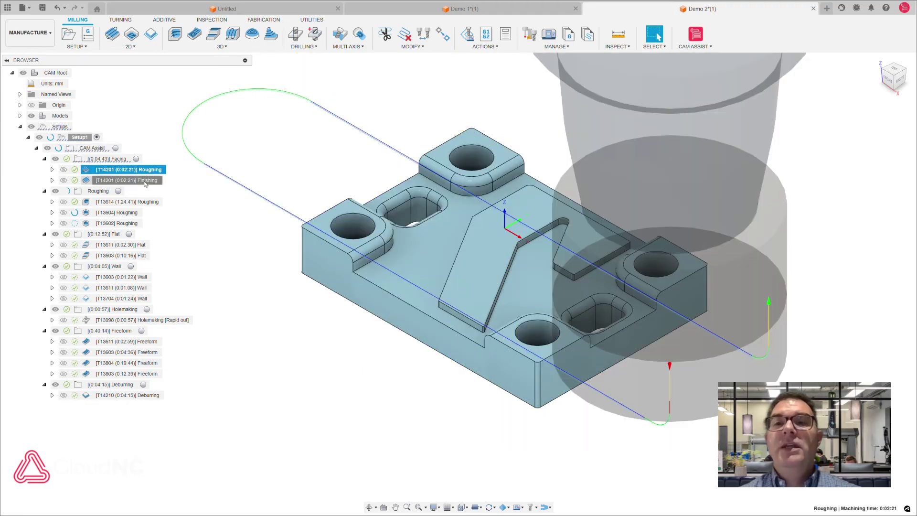
pyautogui.click(138, 203)
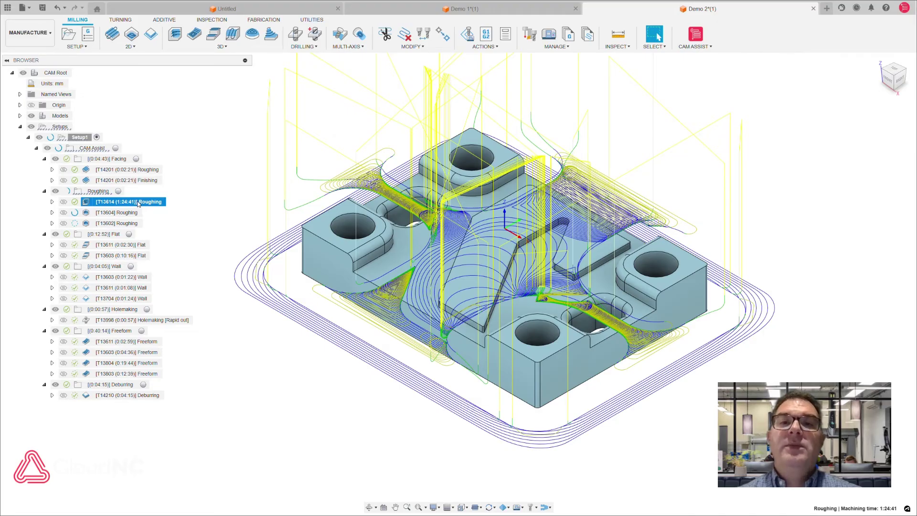
pyautogui.click(125, 213)
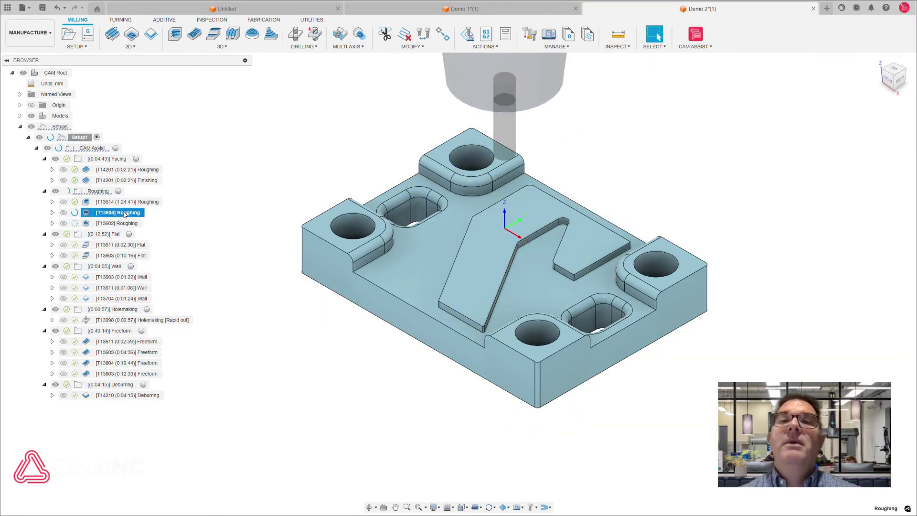
pyautogui.click(117, 224)
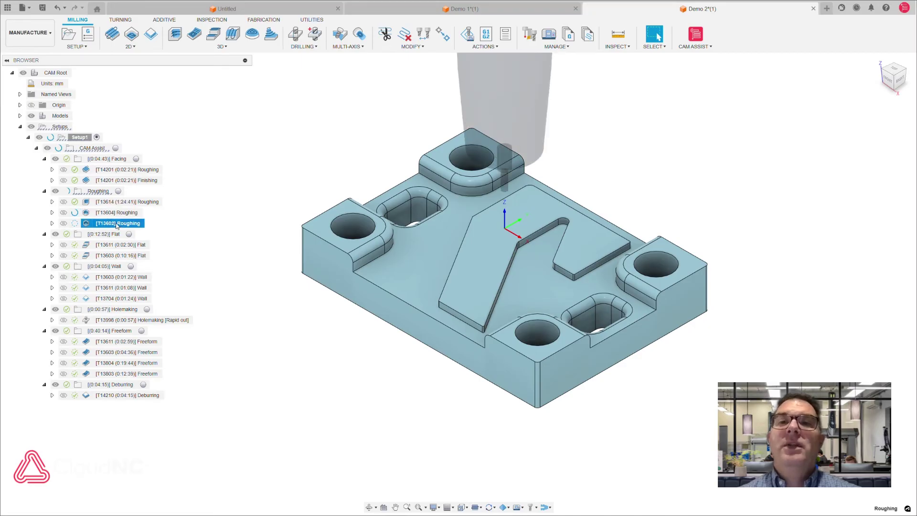
pyautogui.click(123, 246)
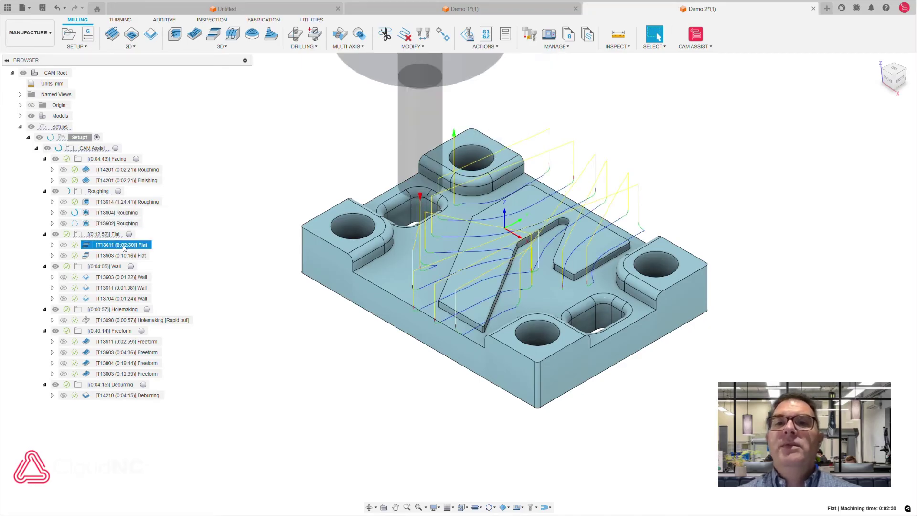
pyautogui.click(122, 279)
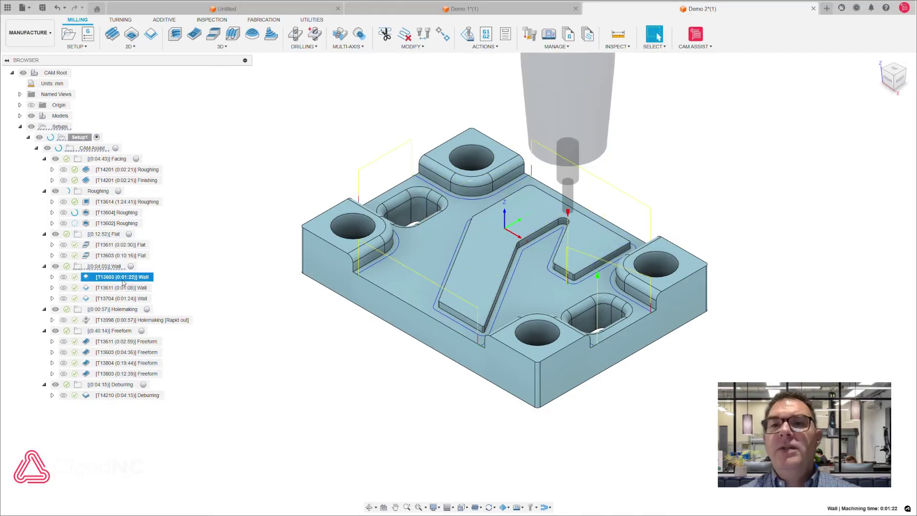
pyautogui.click(122, 288)
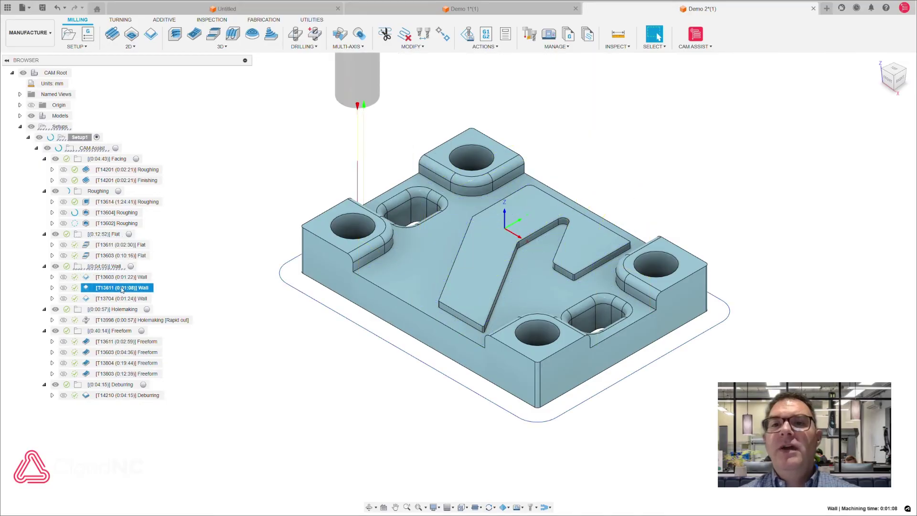
pyautogui.click(124, 299)
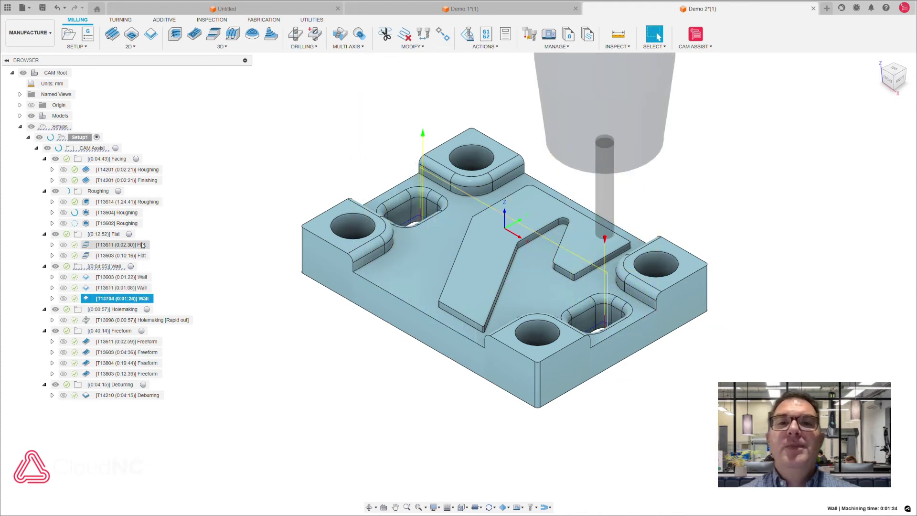
pyautogui.click(153, 203)
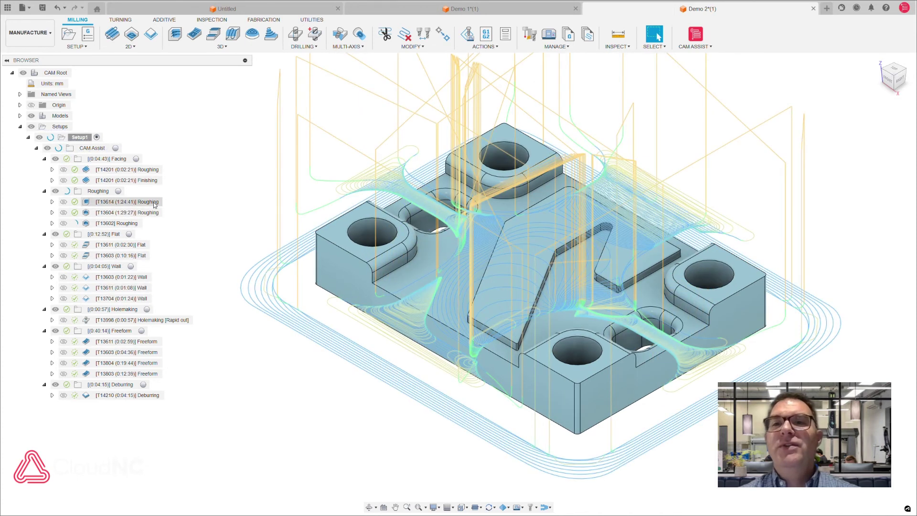
# Play a stock simulation of T13614 Roughing with the stock coloured by Material.
pyautogui.rightClick(154, 204)
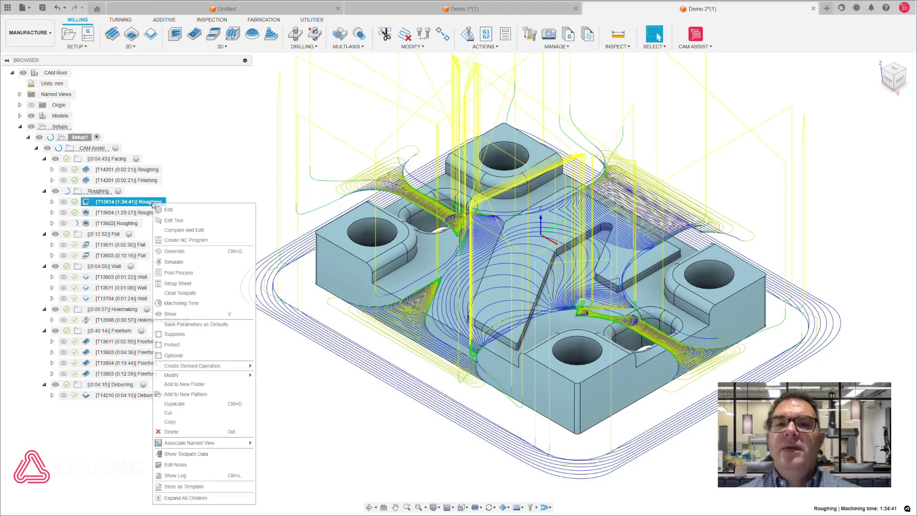
pyautogui.click(179, 264)
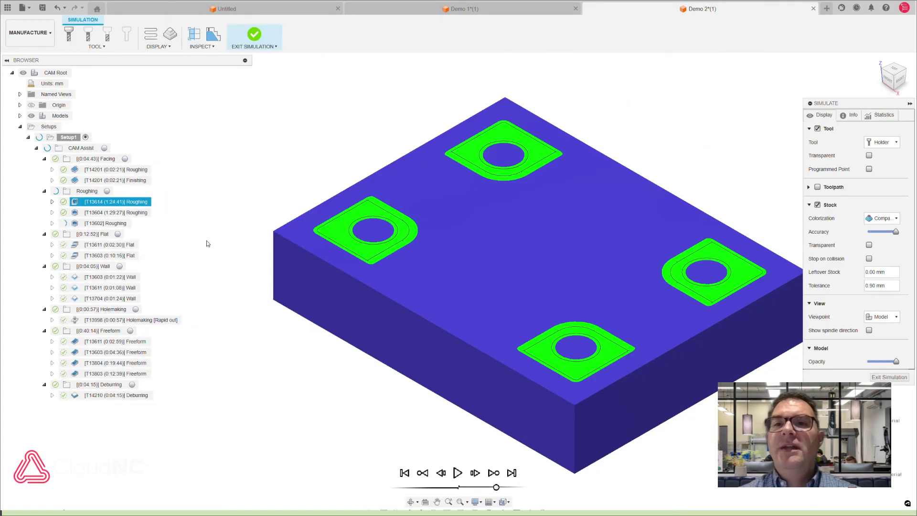
pyautogui.click(458, 473)
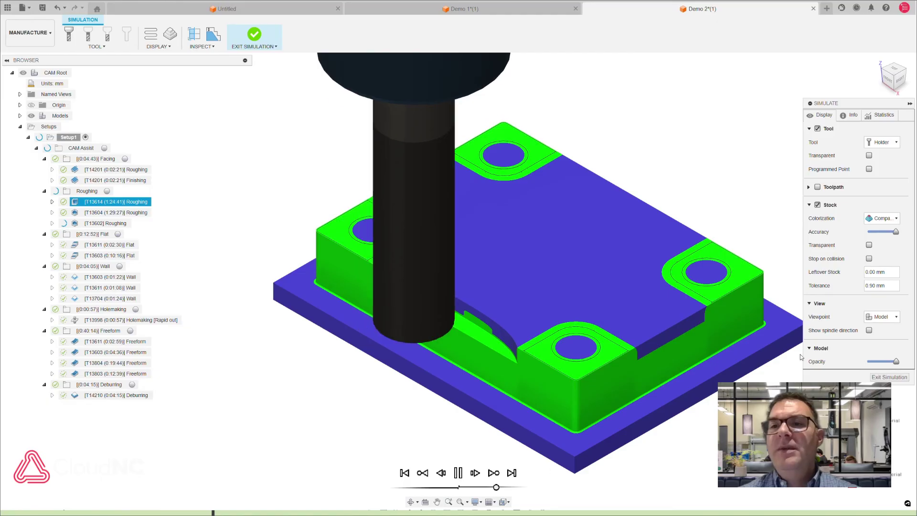
pyautogui.click(893, 221)
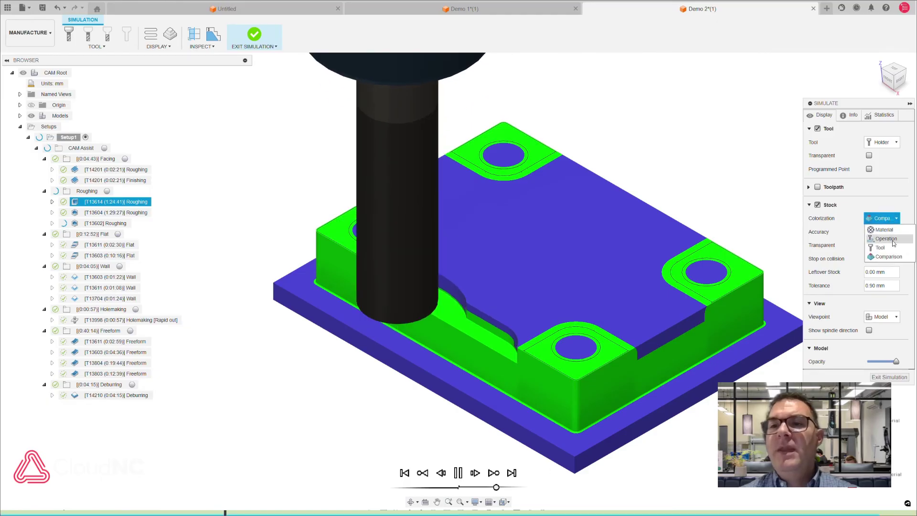
pyautogui.press('Escape')
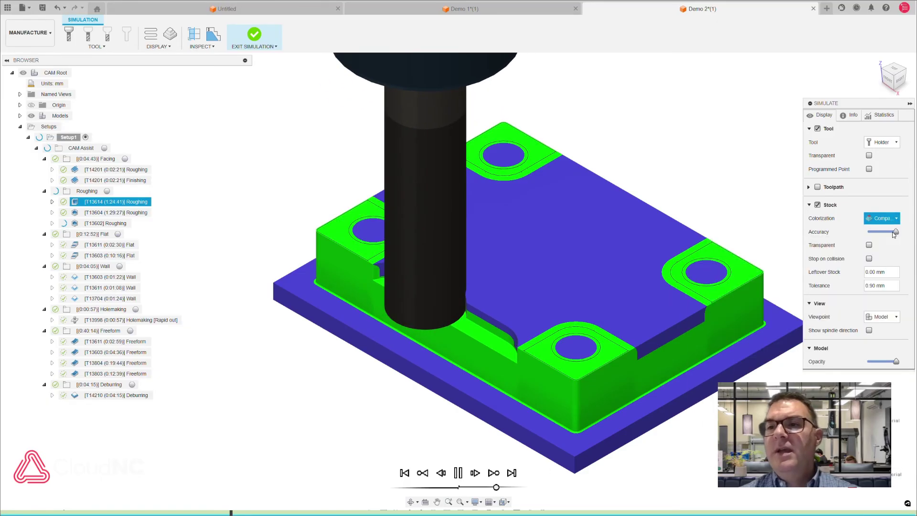
pyautogui.click(893, 218)
pyautogui.click(888, 233)
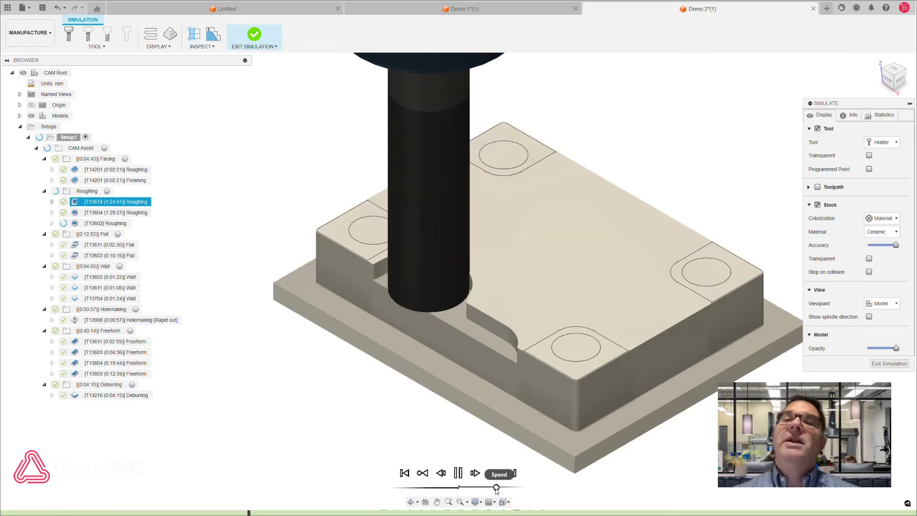
# Speed up playback, recentre the part, and skip the simulation to its end.
pyautogui.moveTo(496, 487); pyautogui.dragTo(507, 488)
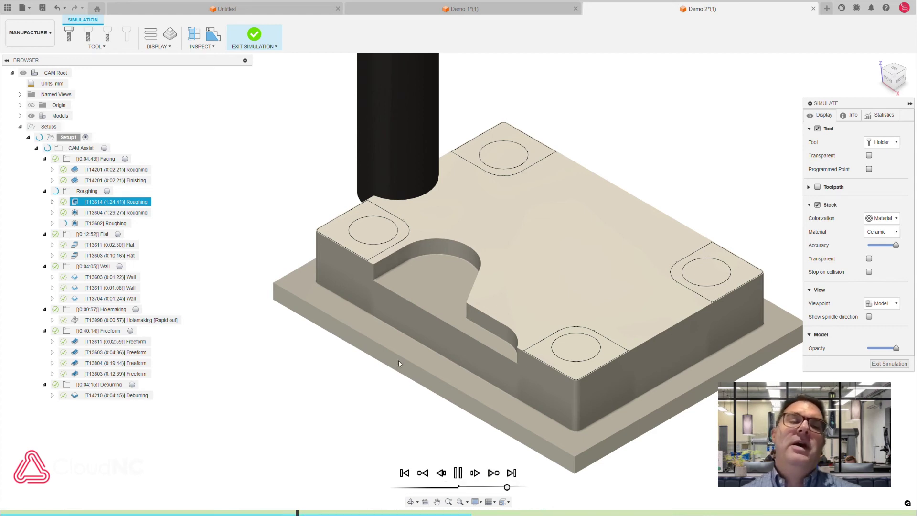
pyautogui.moveTo(600, 344); pyautogui.dragTo(534, 308, button='middle')
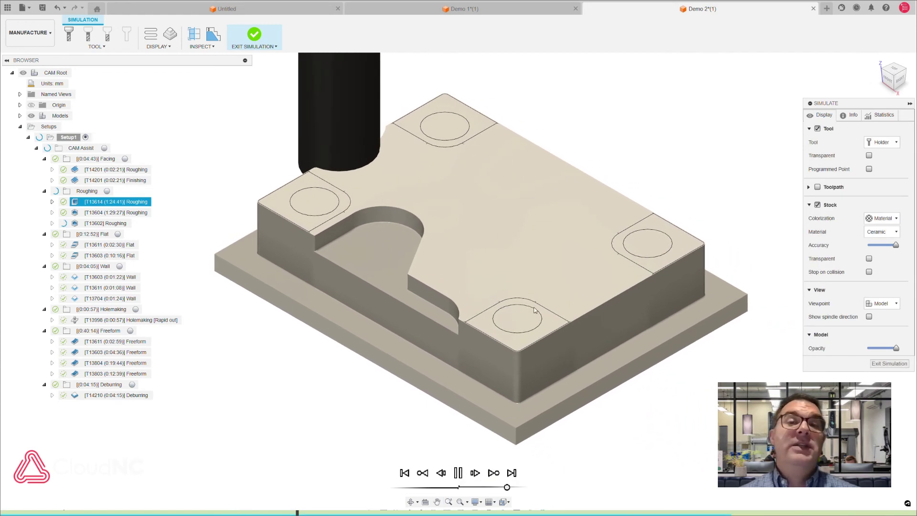
pyautogui.click(499, 473)
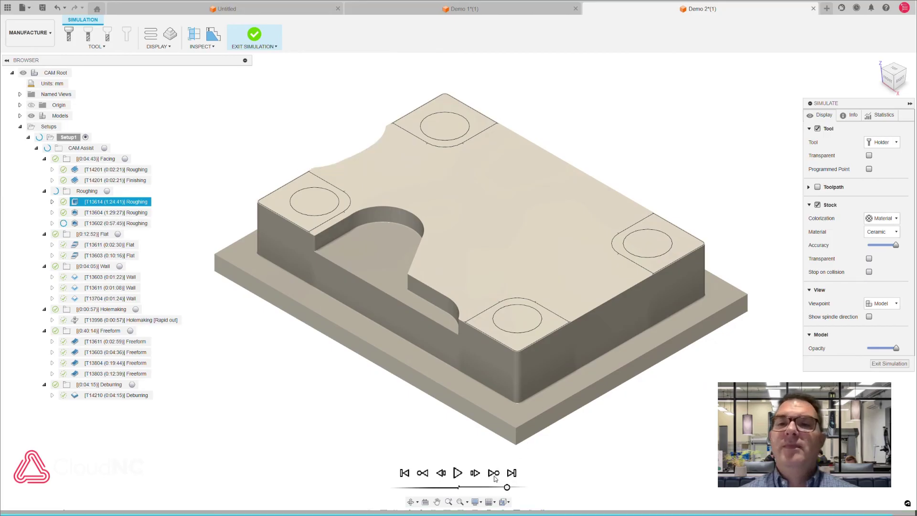
# Exit the T13614 simulation and return to the toolpaths.
pyautogui.rightClick(116, 193)
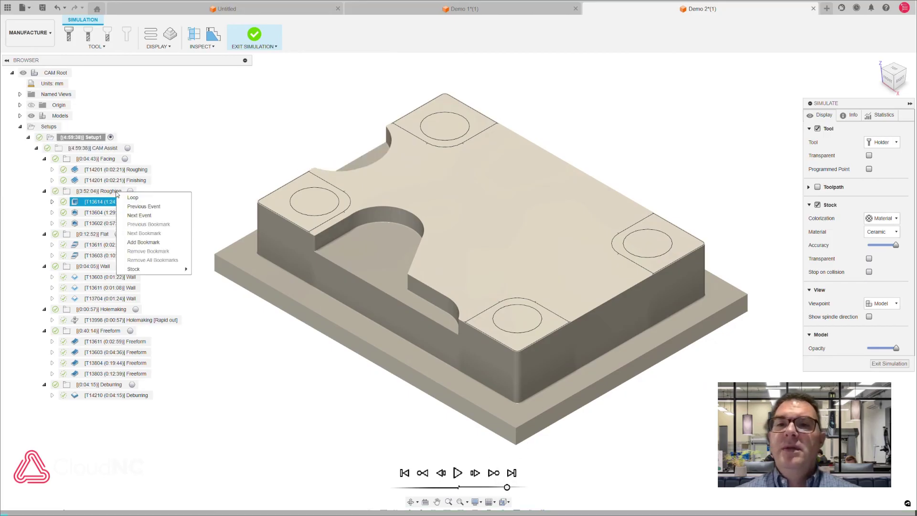
pyautogui.click(245, 49)
pyautogui.click(255, 36)
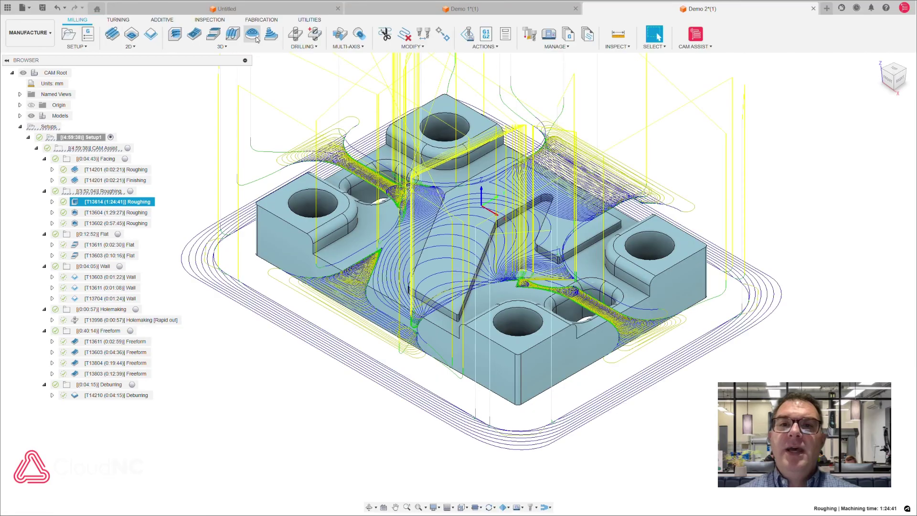
# Play a stock simulation of T13602 Roughing with stock accuracy lowered below maximum.
pyautogui.click(146, 224)
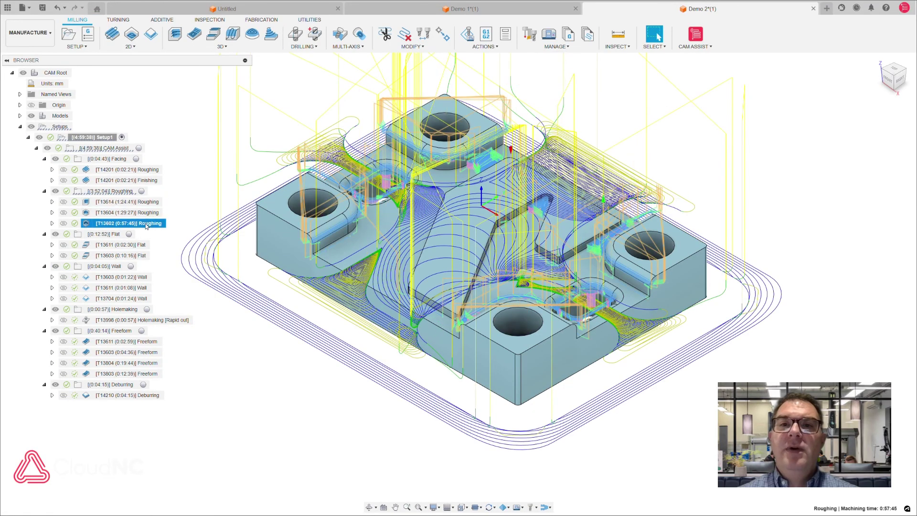
pyautogui.rightClick(146, 226)
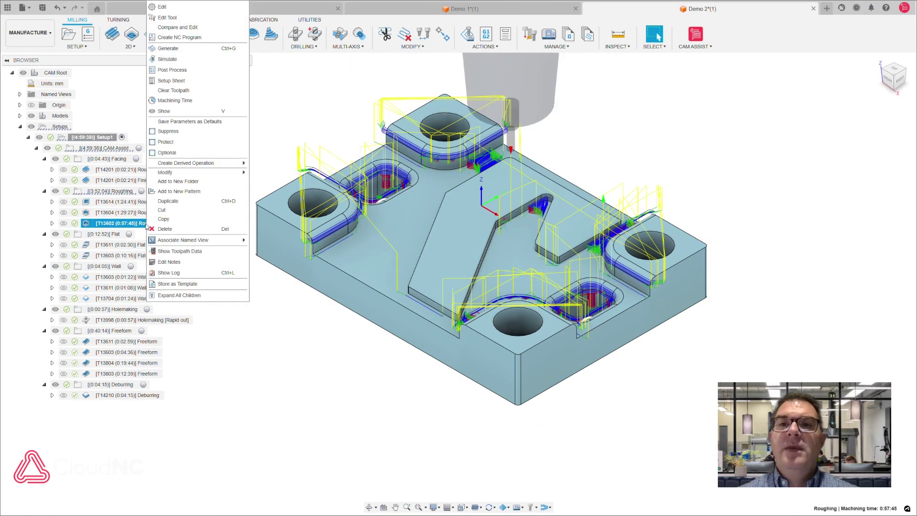
pyautogui.click(169, 59)
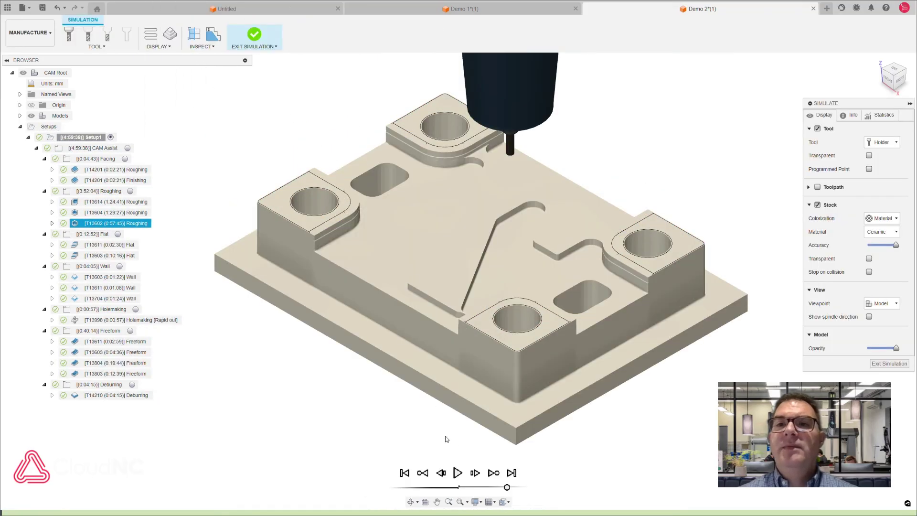
pyautogui.click(459, 473)
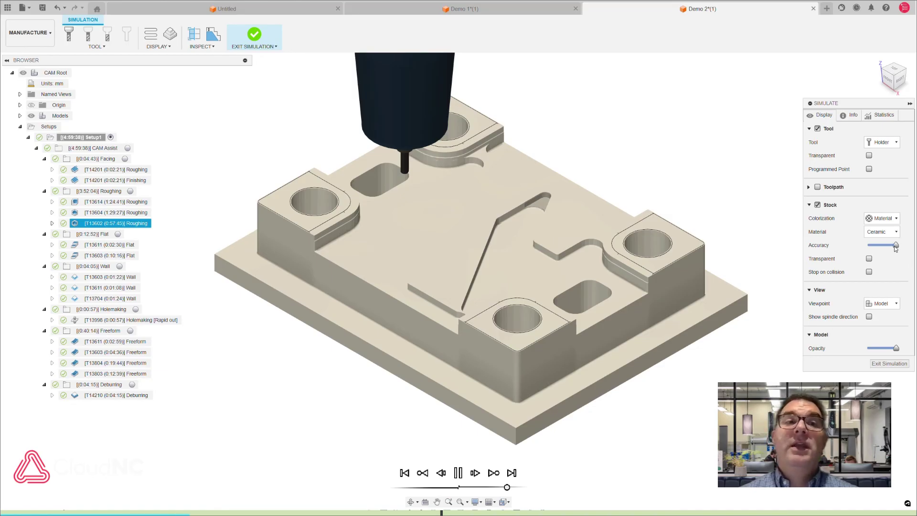
pyautogui.moveTo(896, 245); pyautogui.dragTo(887, 245)
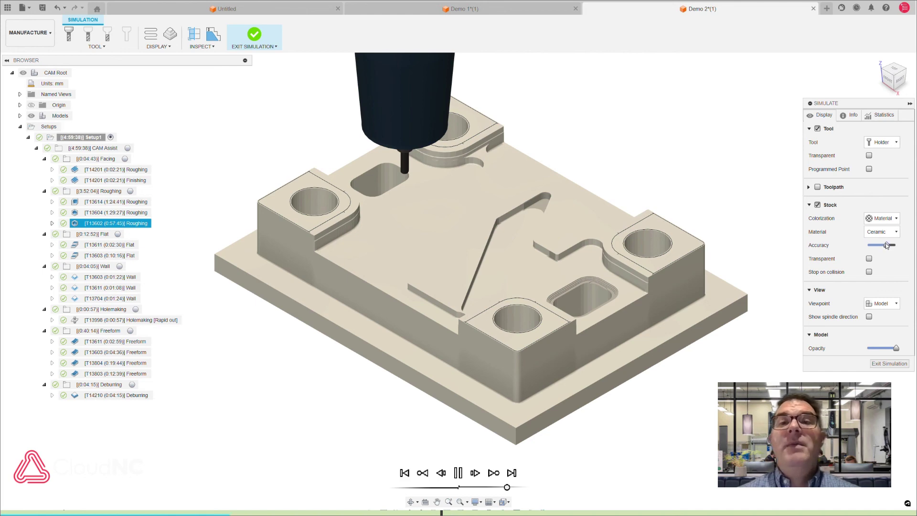